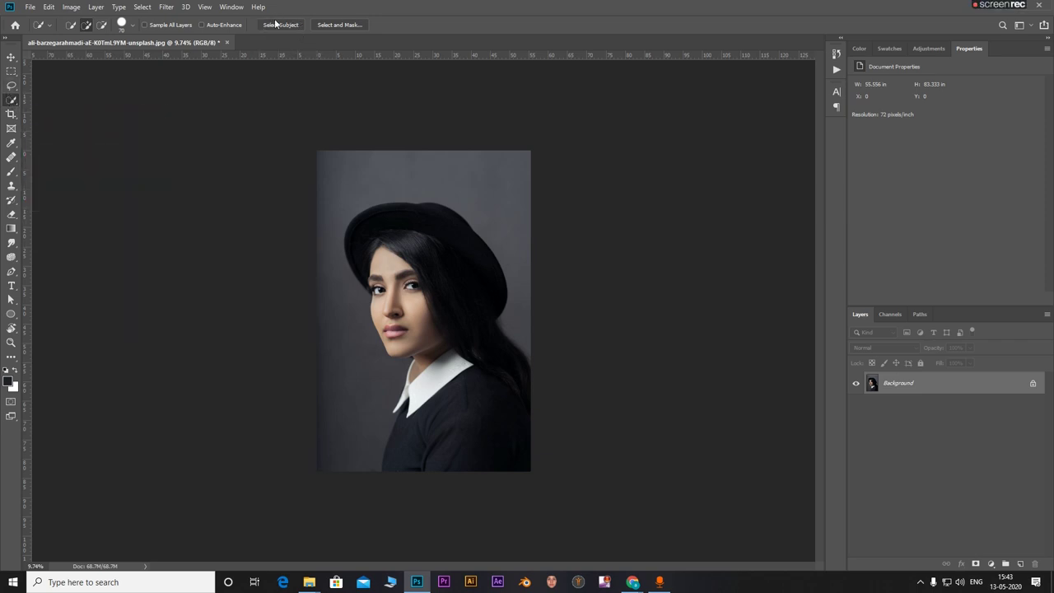
- Run Select > Subject on the woman, inspect the collar edge, and set Quick Selection to subtract
click(142, 8)
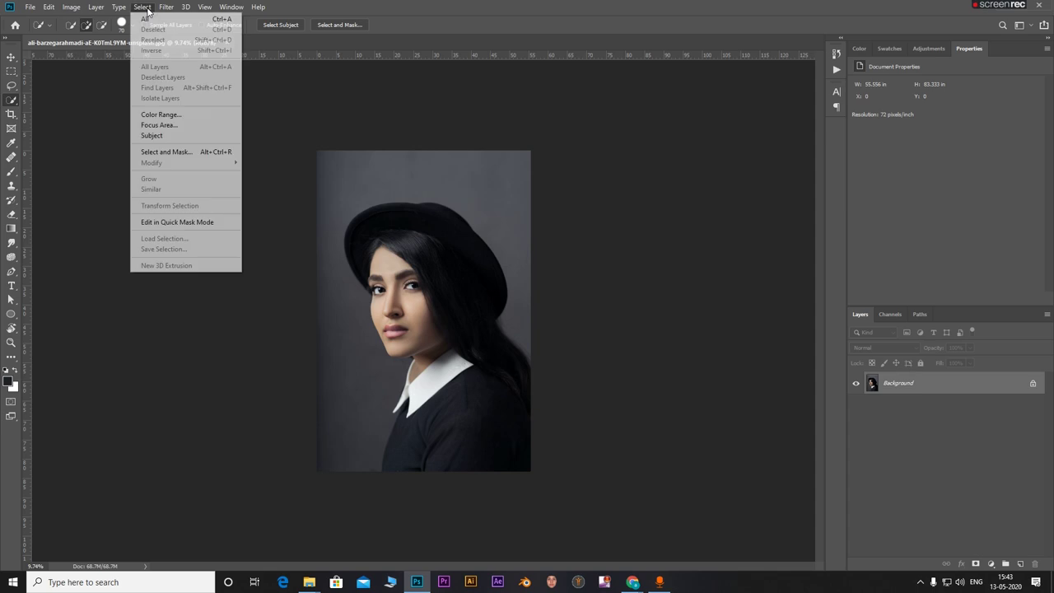
click(144, 136)
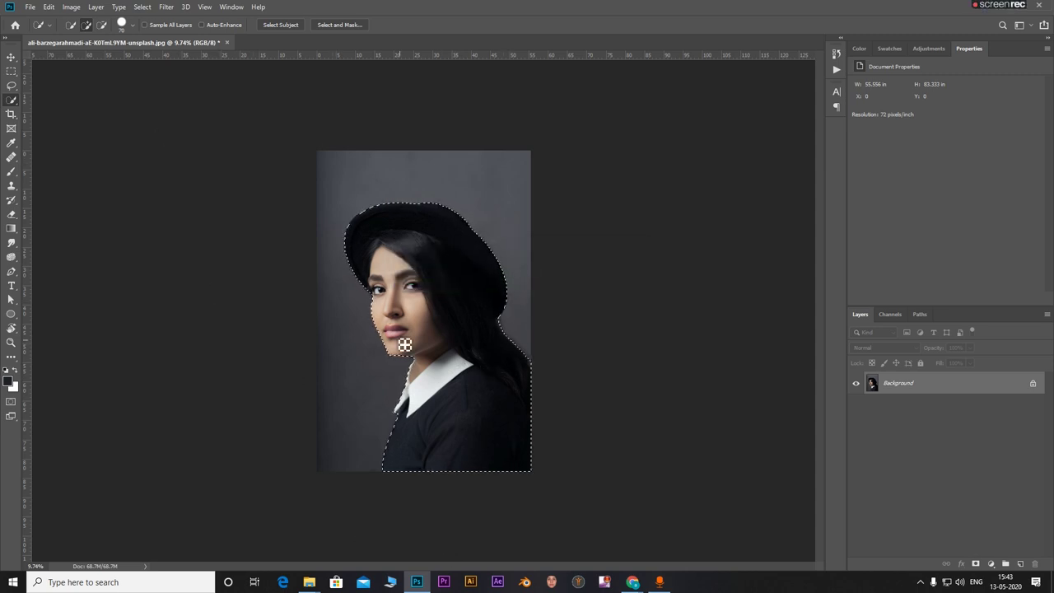
scroll(322, 176, up, 6)
scroll(307, 167, up, 2)
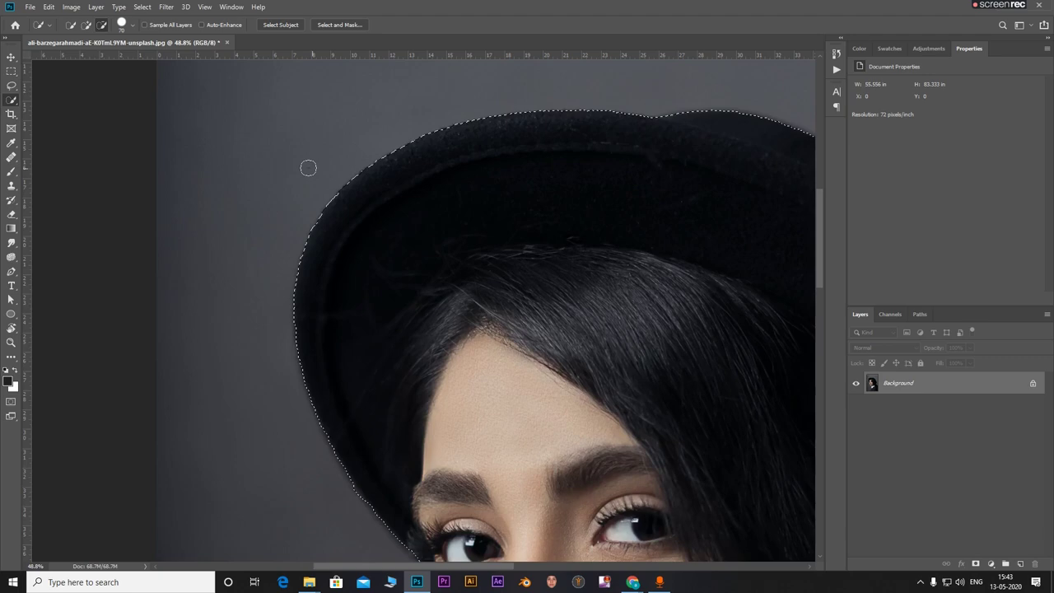
scroll(764, 477, down, 3)
scroll(389, 485, up, 8)
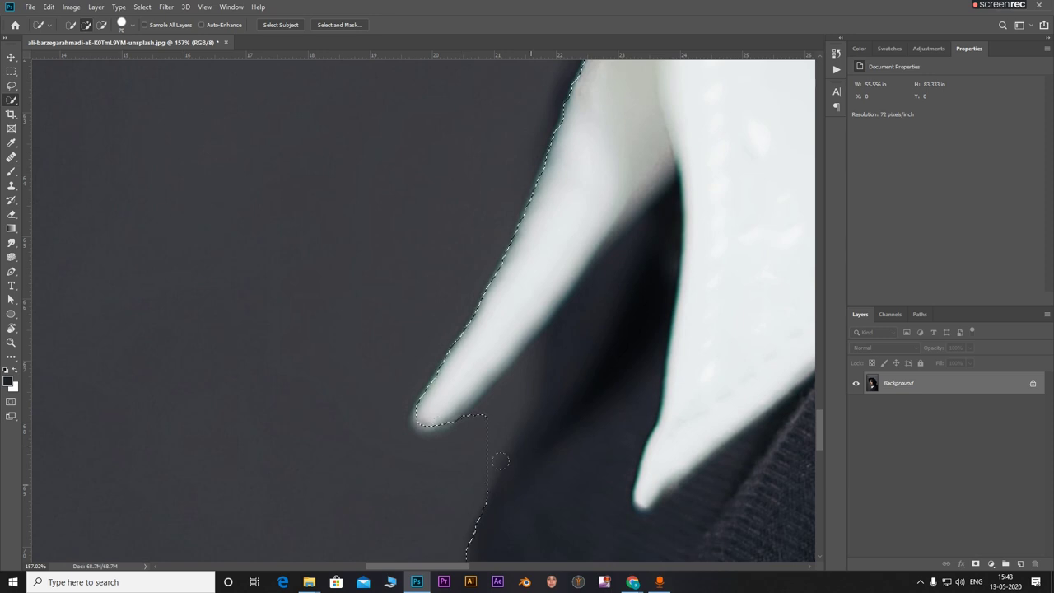
scroll(416, 439, down, 4)
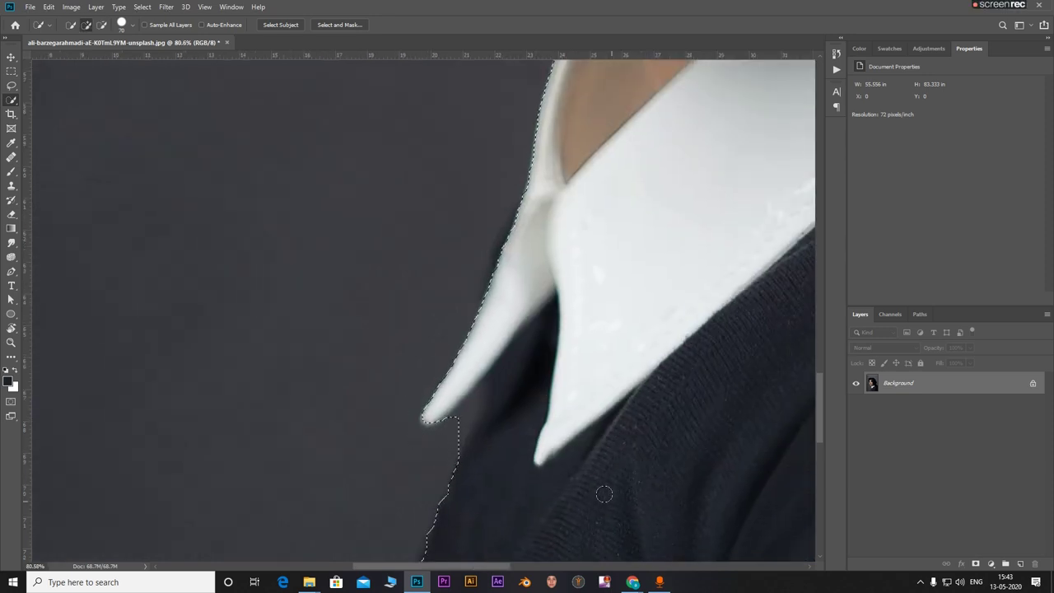
scroll(455, 404, up, 5)
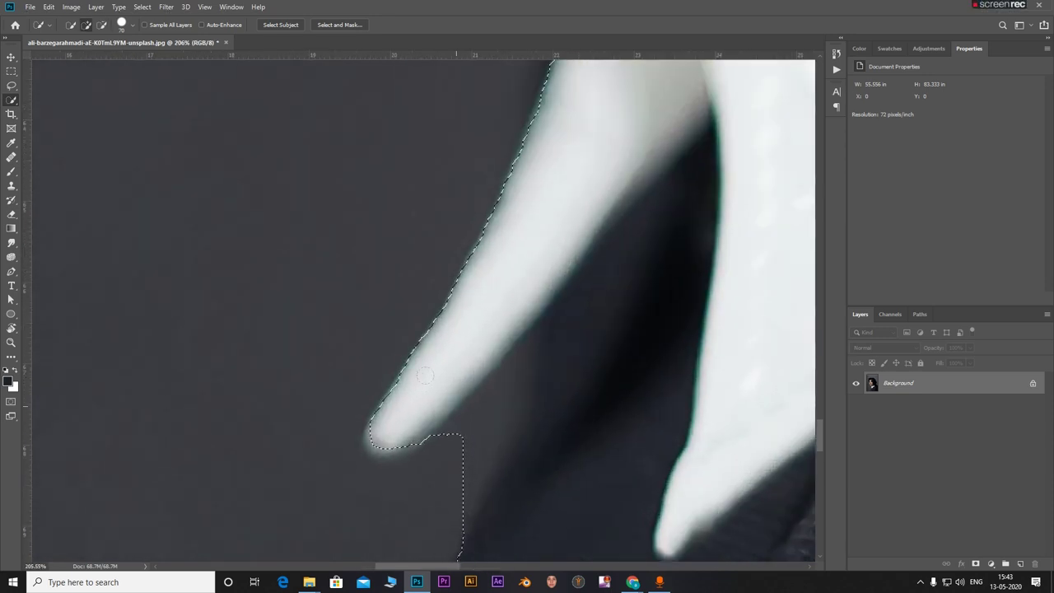
key(alt)
- In Select and Mask, subtract a dark patch and the background gap beside the collar tip
click(328, 27)
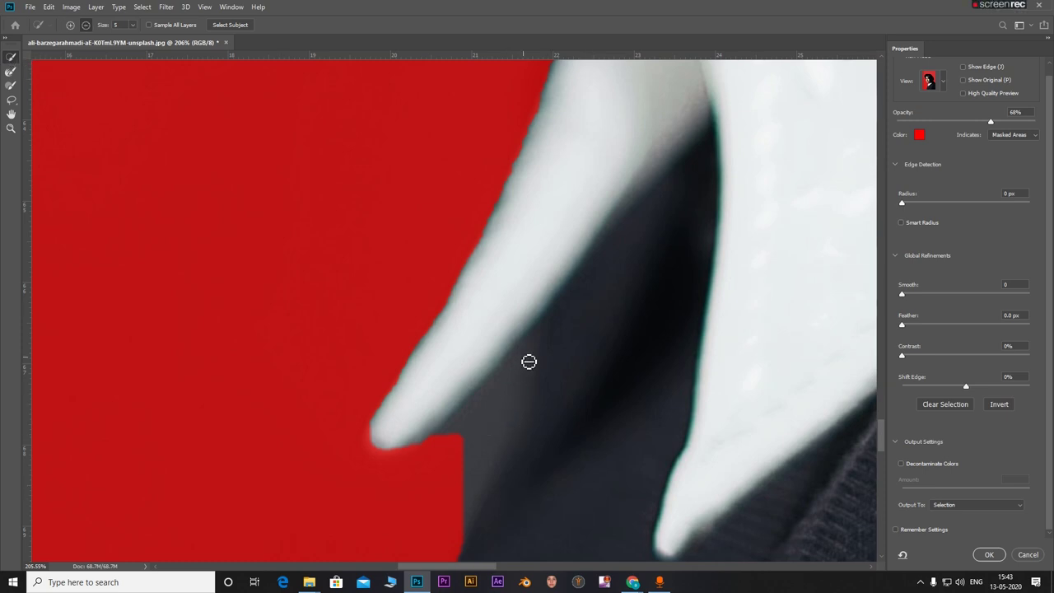
mouse_move(529, 353)
mouse_down()
mouse_move(477, 431)
mouse_move(384, 493)
mouse_up()
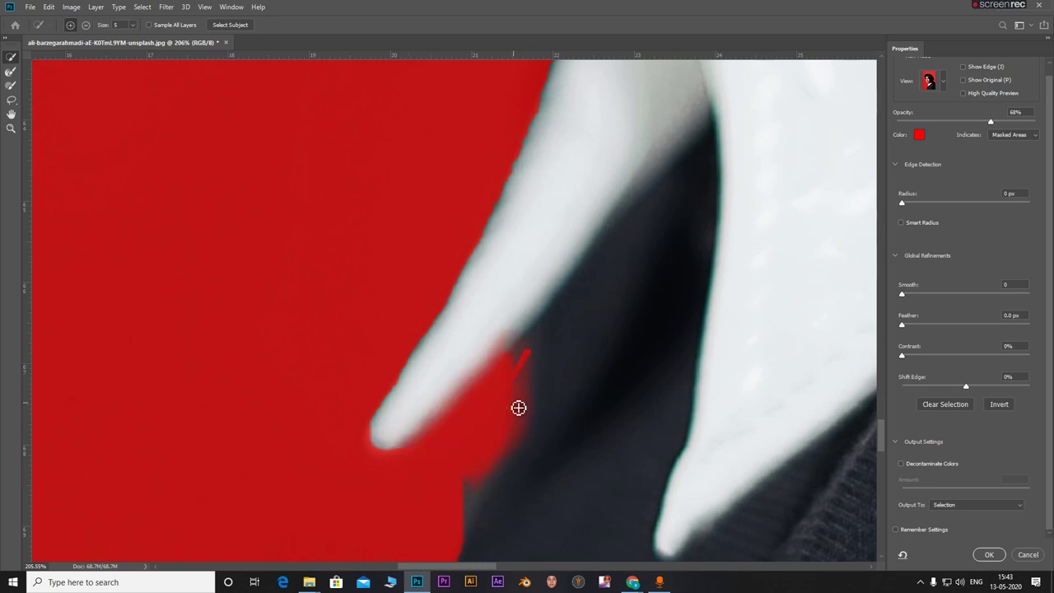
key(bracketright)
key(bracketright)
key(alt)
mouse_move(470, 482)
mouse_down()
mouse_move(510, 447)
mouse_move(543, 336)
mouse_move(513, 386)
mouse_move(518, 361)
mouse_move(523, 402)
mouse_up()
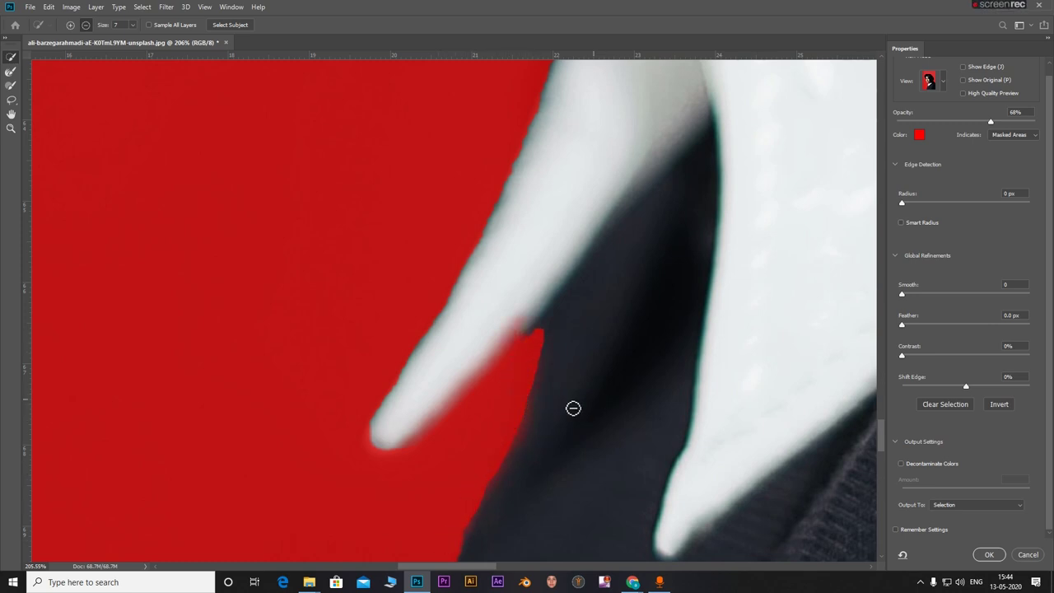
- Enlarge the Refine brush and subtract the background along the hair edge
scroll(571, 406, down, 5)
scroll(800, 165, up, 5)
scroll(636, 258, down, 2)
key(bracketright)
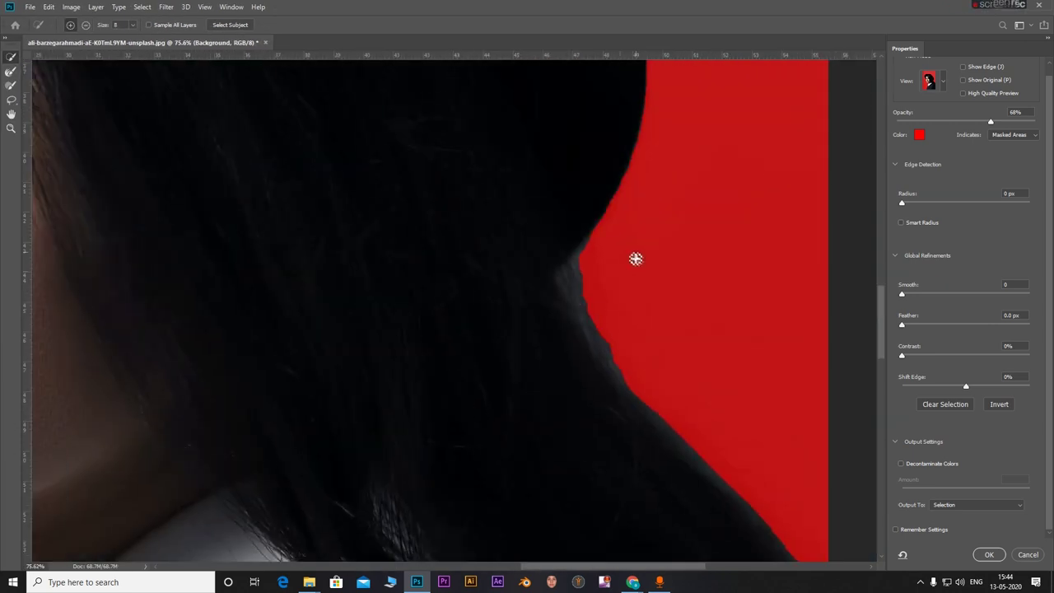
mouse_move(603, 285)
mouse_down()
mouse_move(576, 271)
mouse_move(637, 371)
mouse_move(568, 256)
mouse_up()
scroll(625, 371, down, 3)
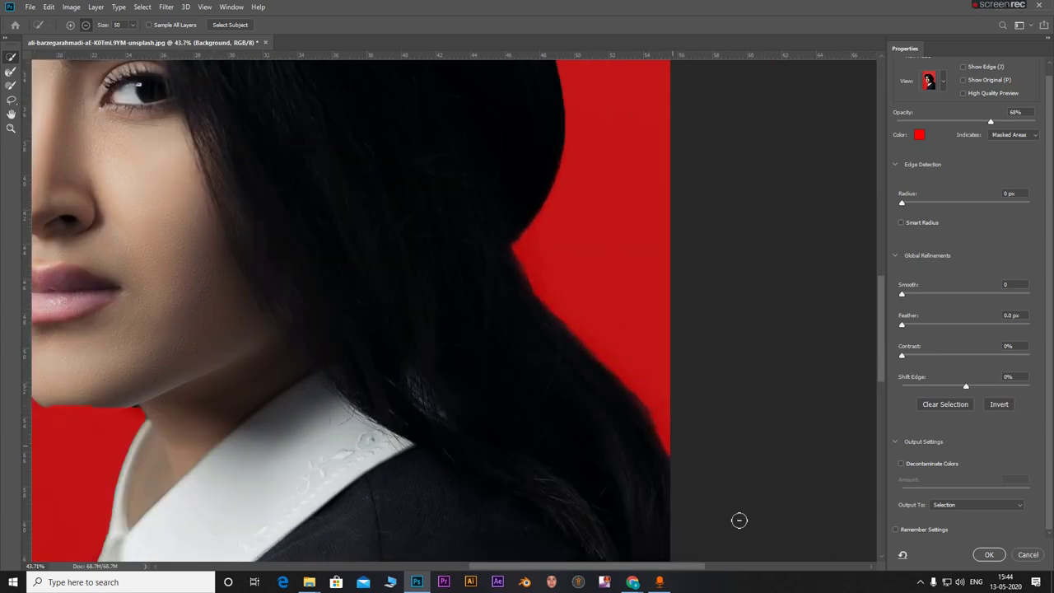
scroll(738, 518, down, 4)
scroll(409, 451, up, 3)
scroll(438, 308, down, 1)
scroll(460, 312, up, 4)
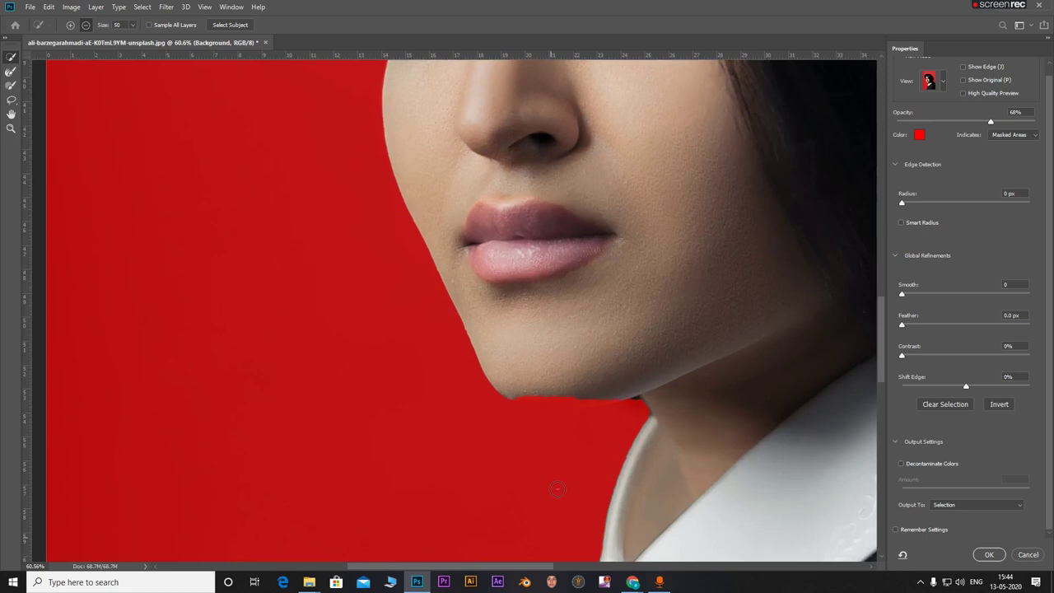
scroll(548, 440, up, 2)
- Add the chin edge back into the selection and subtract the grey background below it
key(alt)
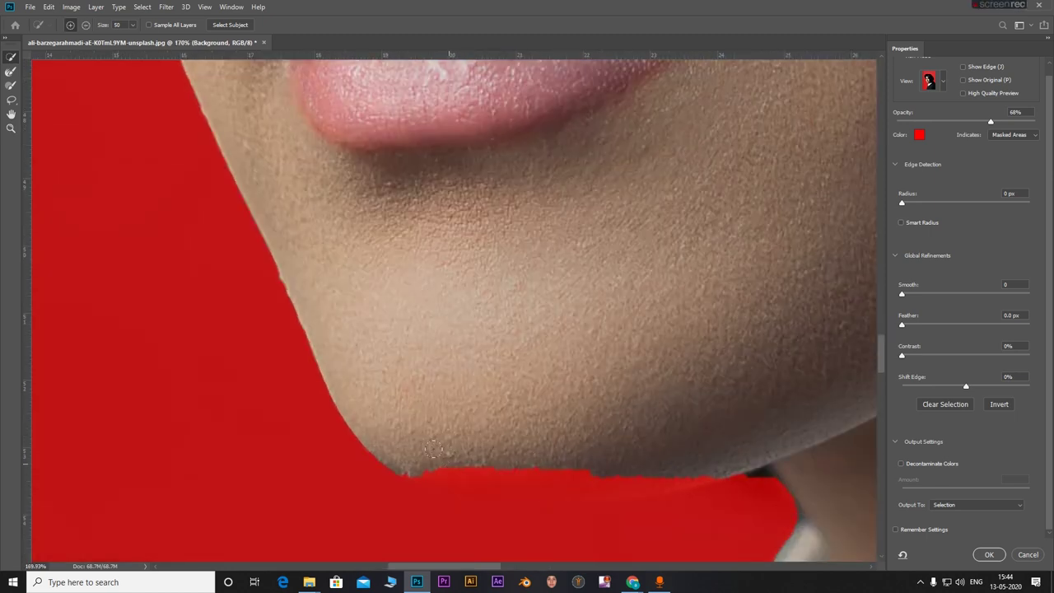
drag(495, 451, 612, 455)
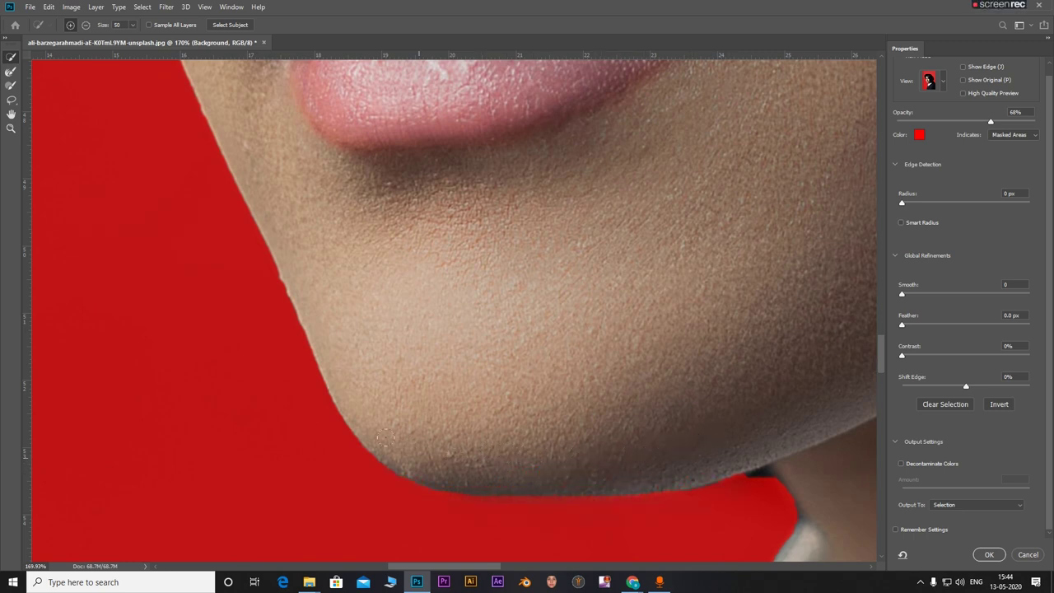
drag(640, 478, 719, 457)
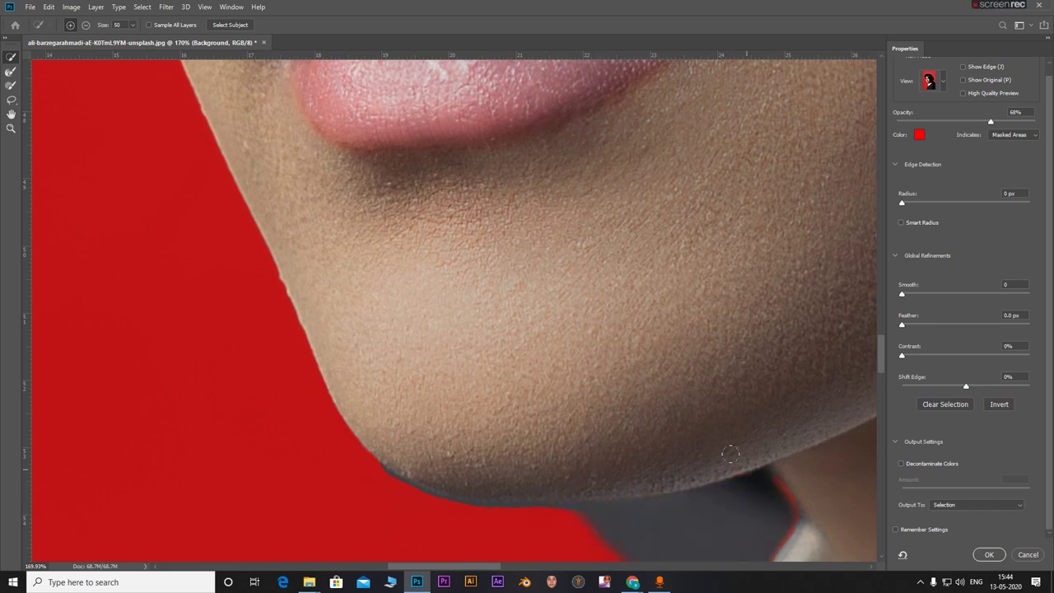
scroll(730, 454, down, 3)
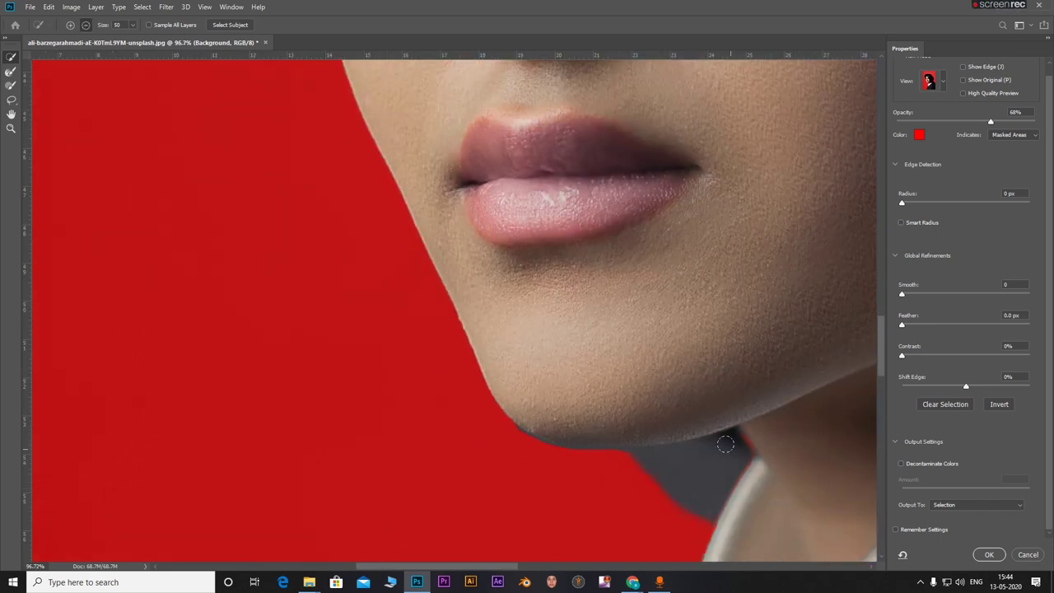
drag(725, 445, 616, 483)
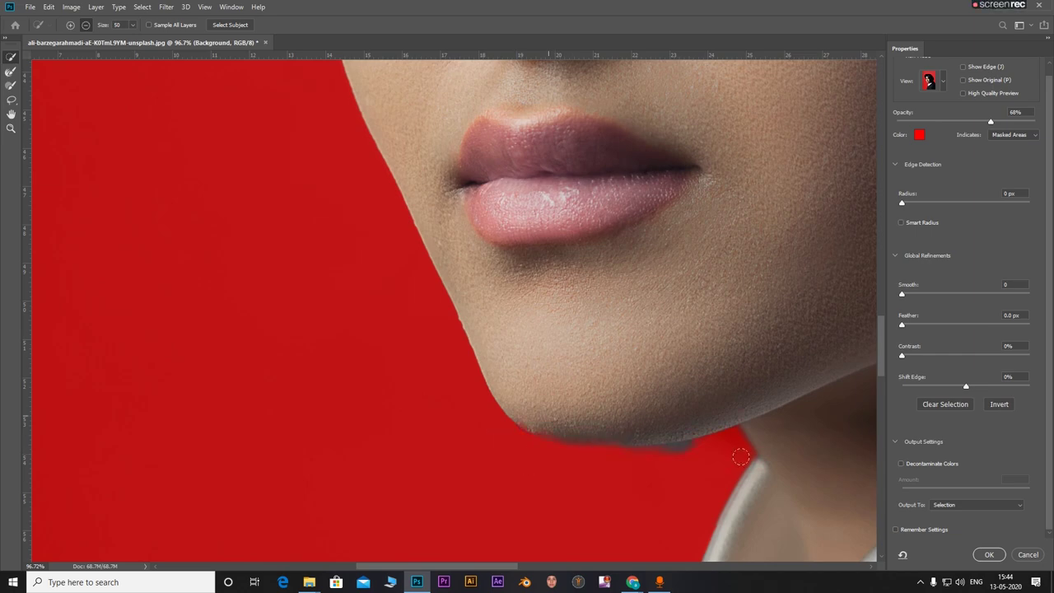
scroll(638, 436, up, 3)
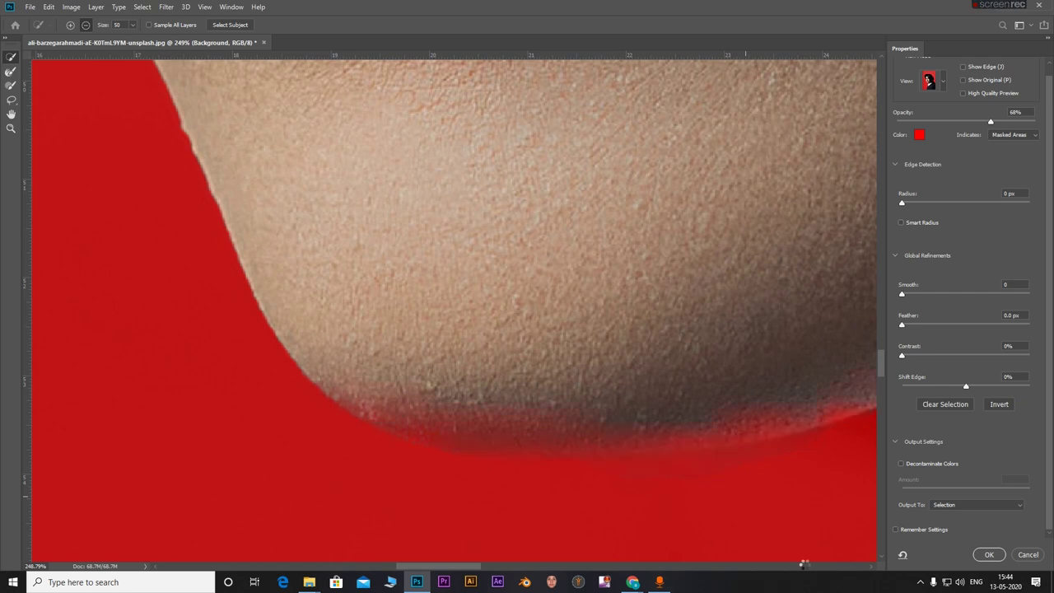
scroll(601, 321, down, 5)
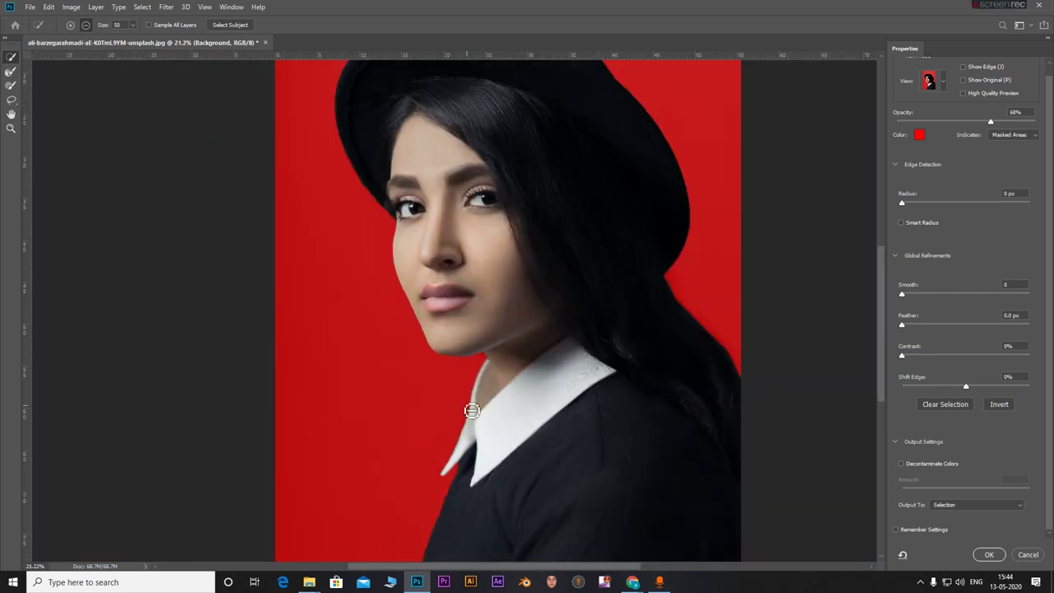
scroll(389, 63, down, 2)
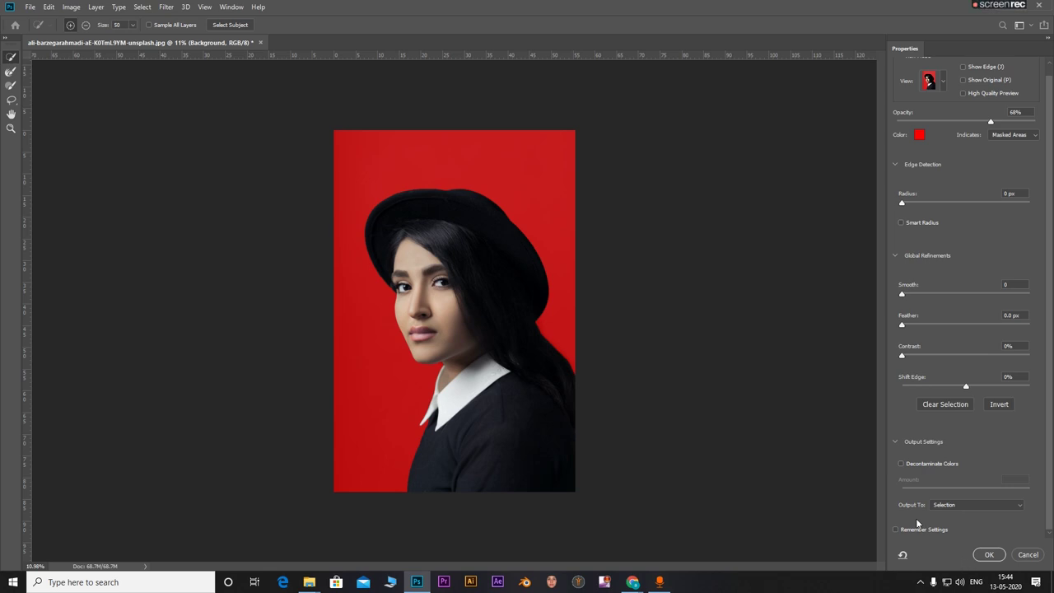
- Set the output to Layer Mask and apply the refined selection
click(991, 509)
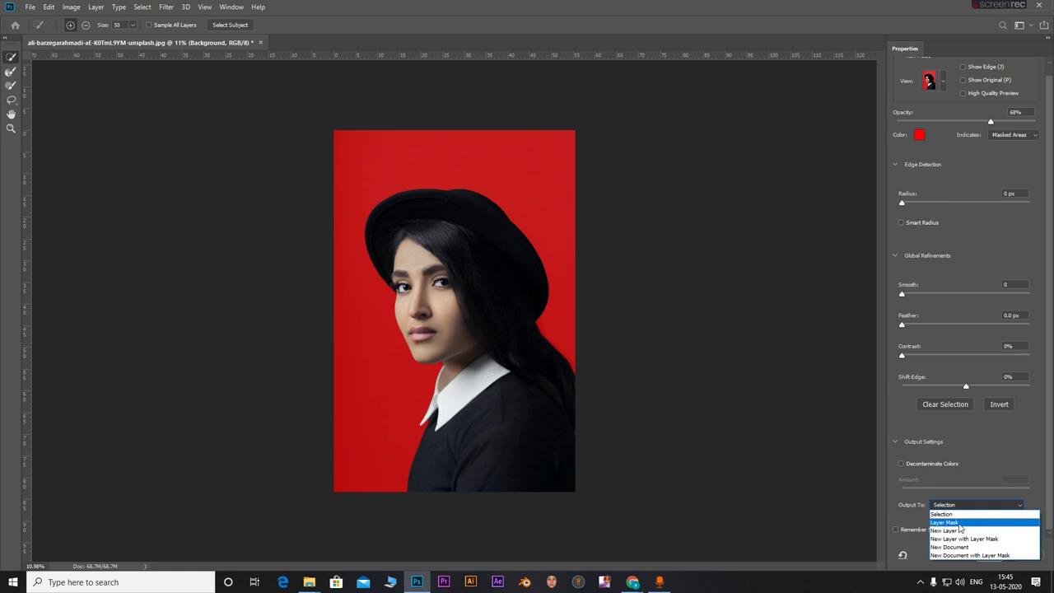
click(958, 523)
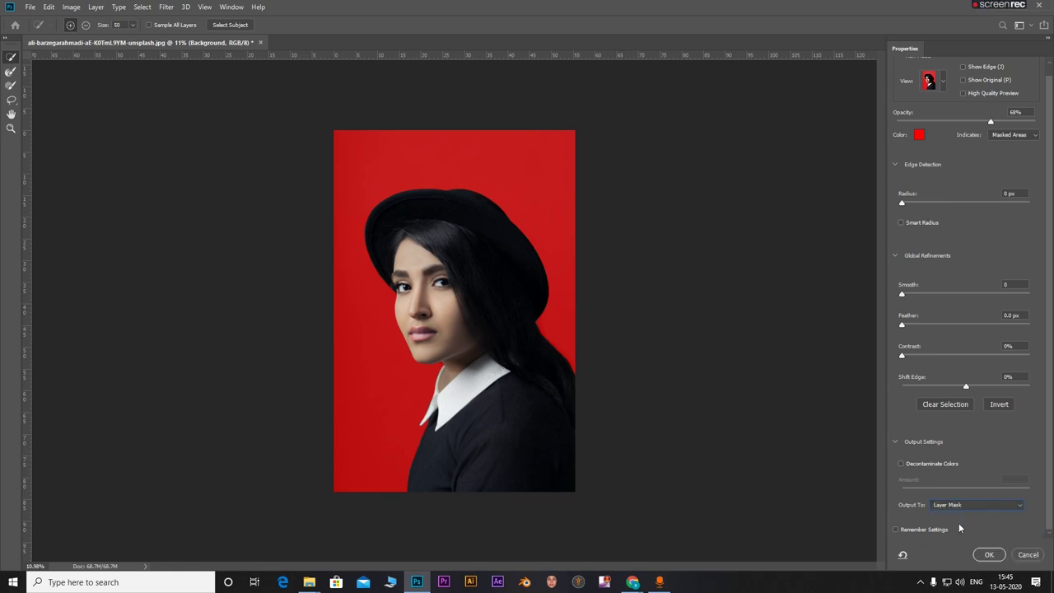
click(990, 554)
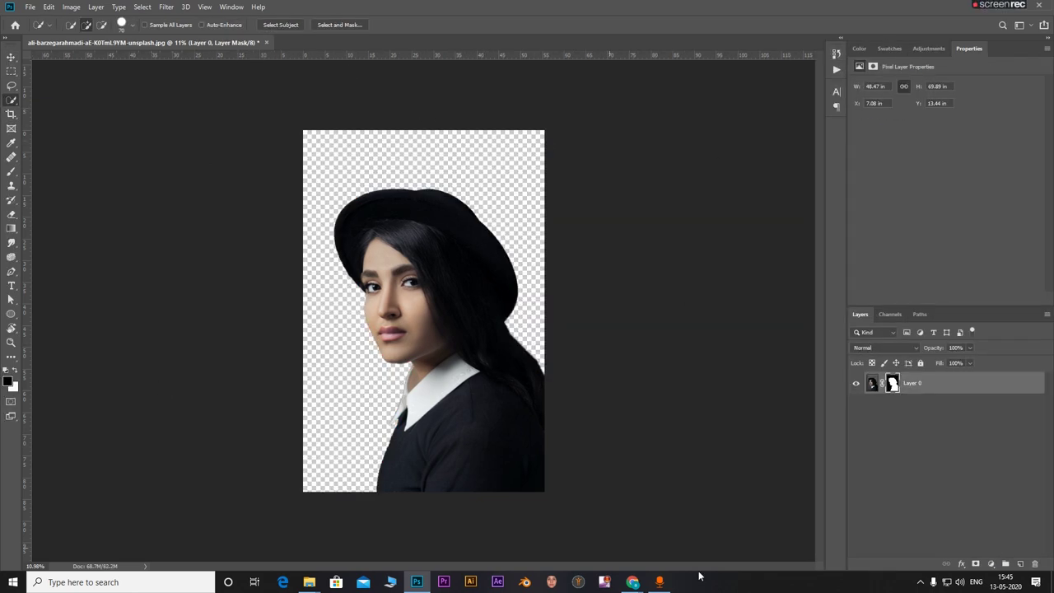
- Add a blue Solid Color fill layer and move Color Fill 1 below Layer 0
click(990, 563)
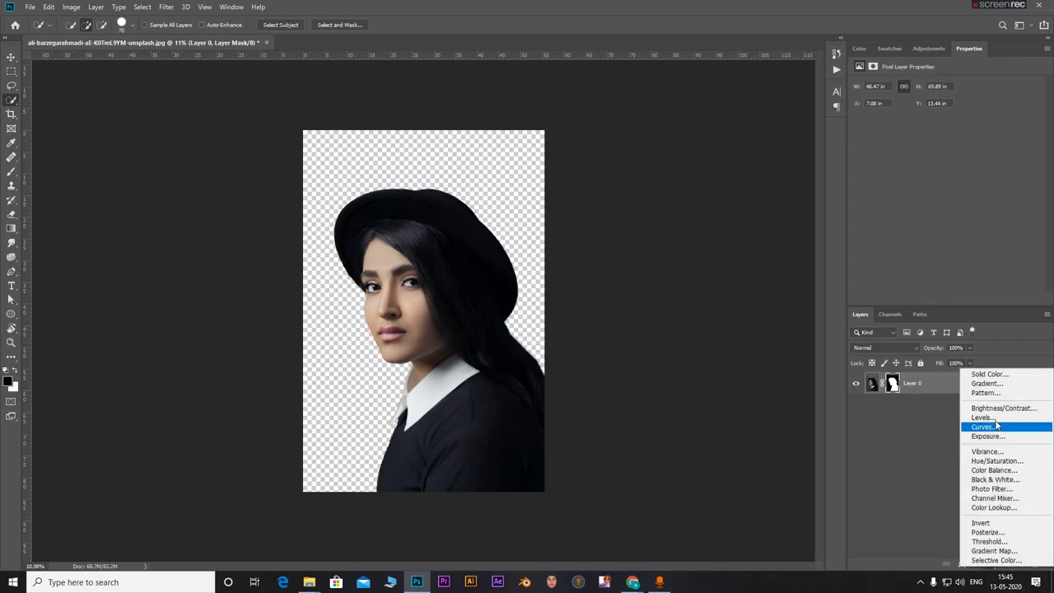
click(981, 374)
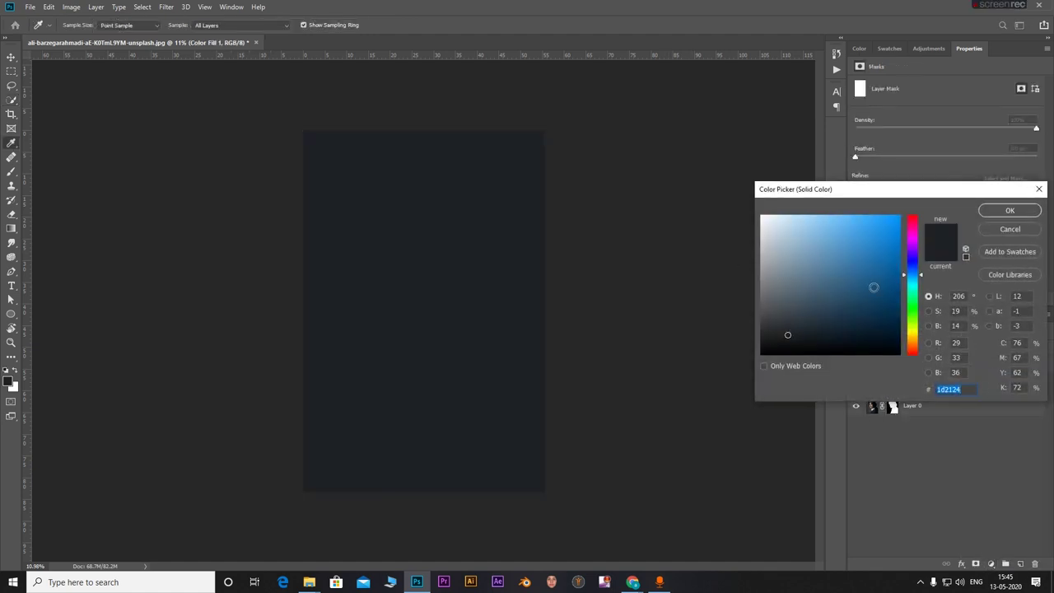
drag(859, 291, 919, 266)
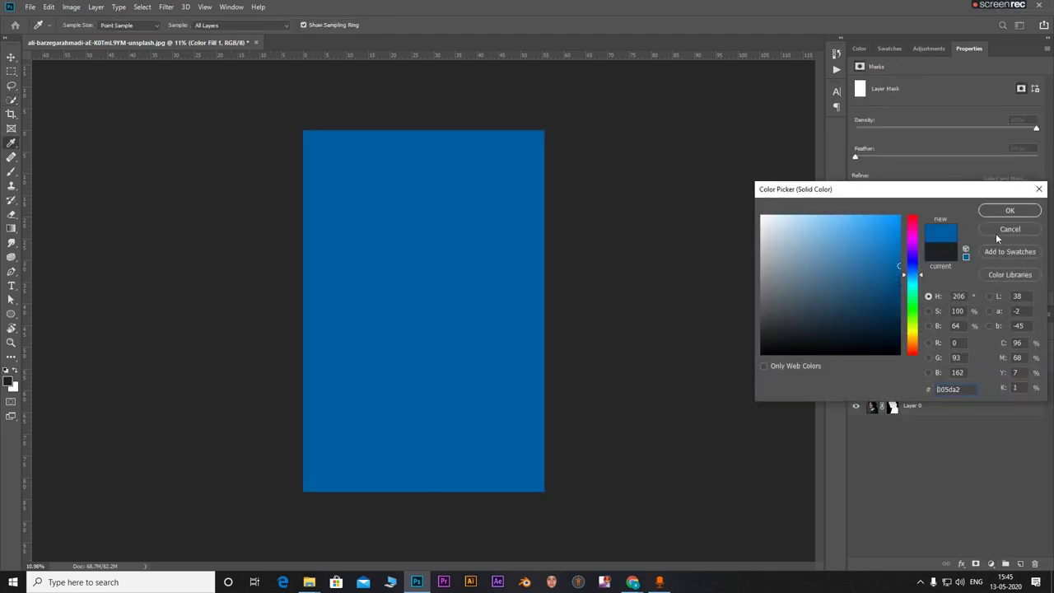
click(1010, 214)
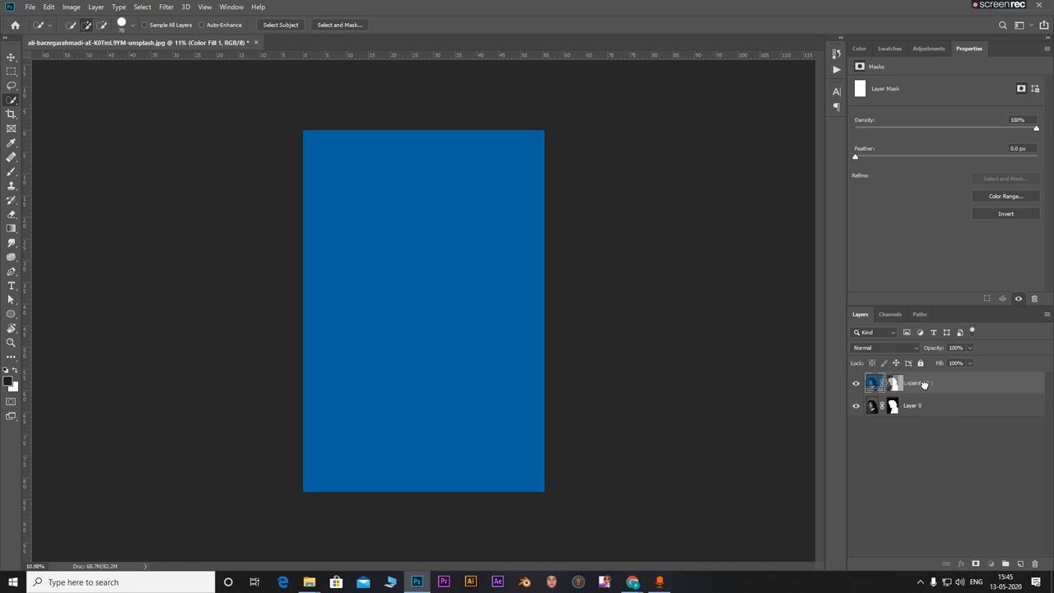
drag(923, 382, 922, 412)
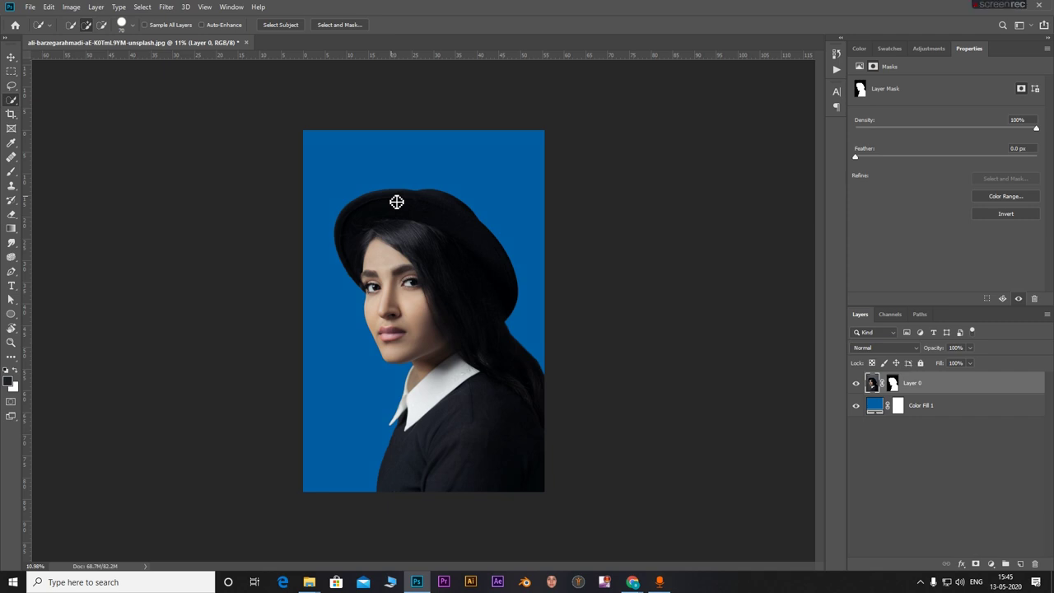
scroll(357, 505, up, 5)
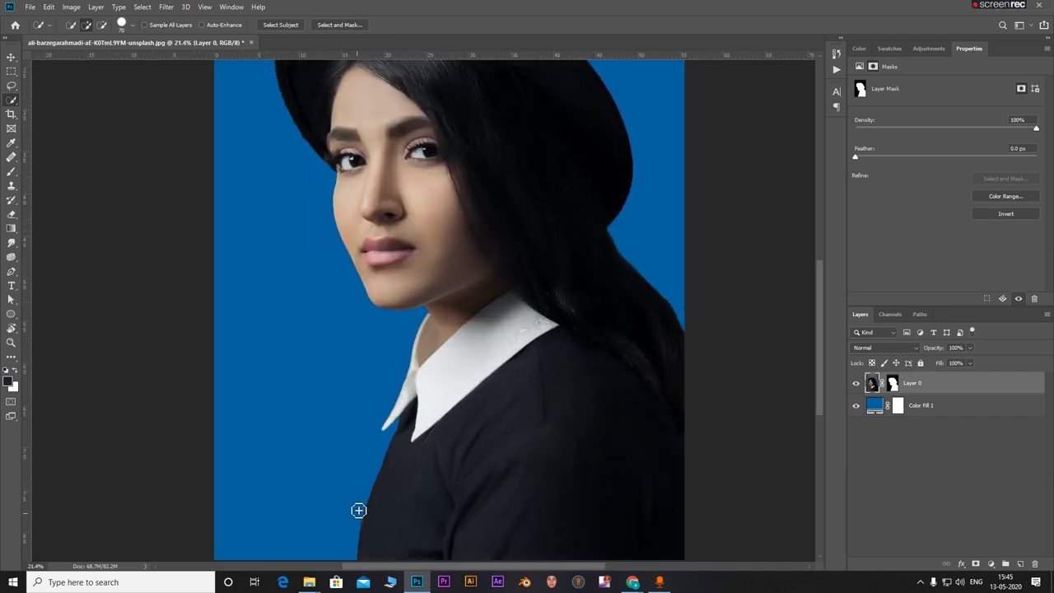
scroll(403, 395, up, 4)
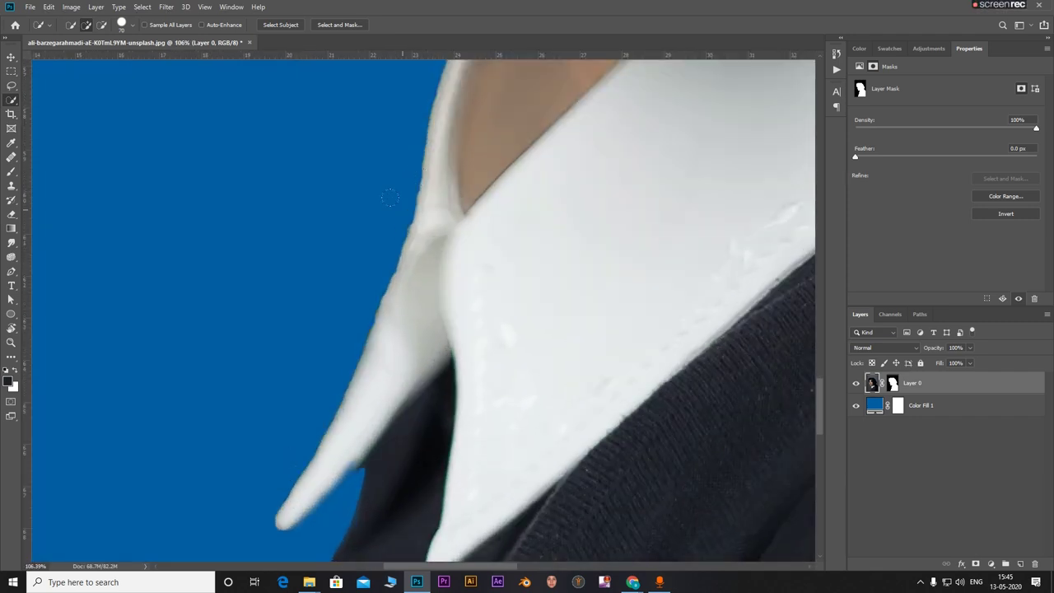
scroll(390, 198, up, 2)
scroll(419, 305, down, 4)
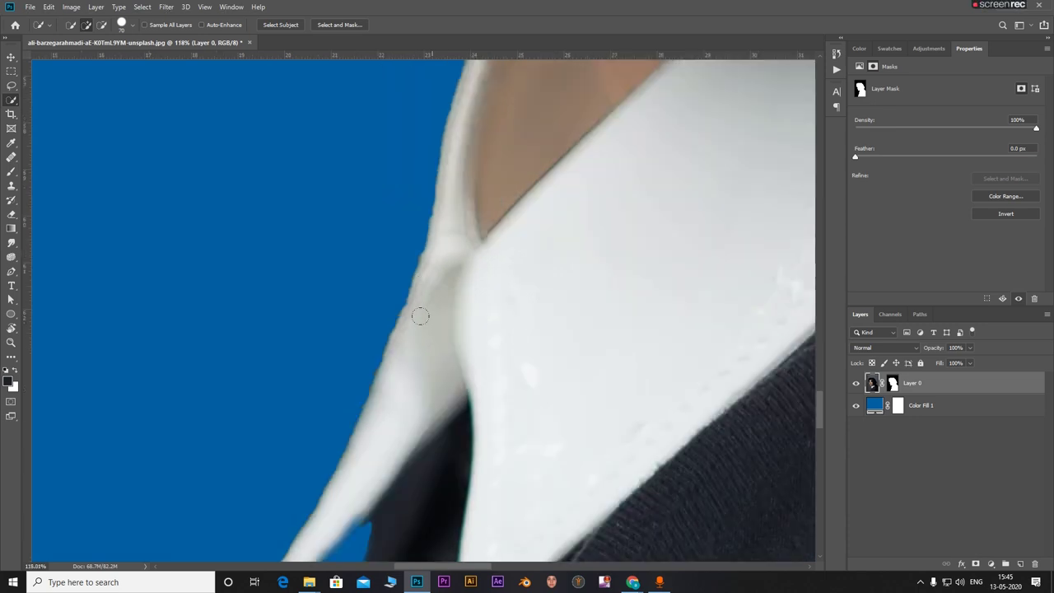
scroll(329, 123, up, 4)
scroll(315, 127, down, 5)
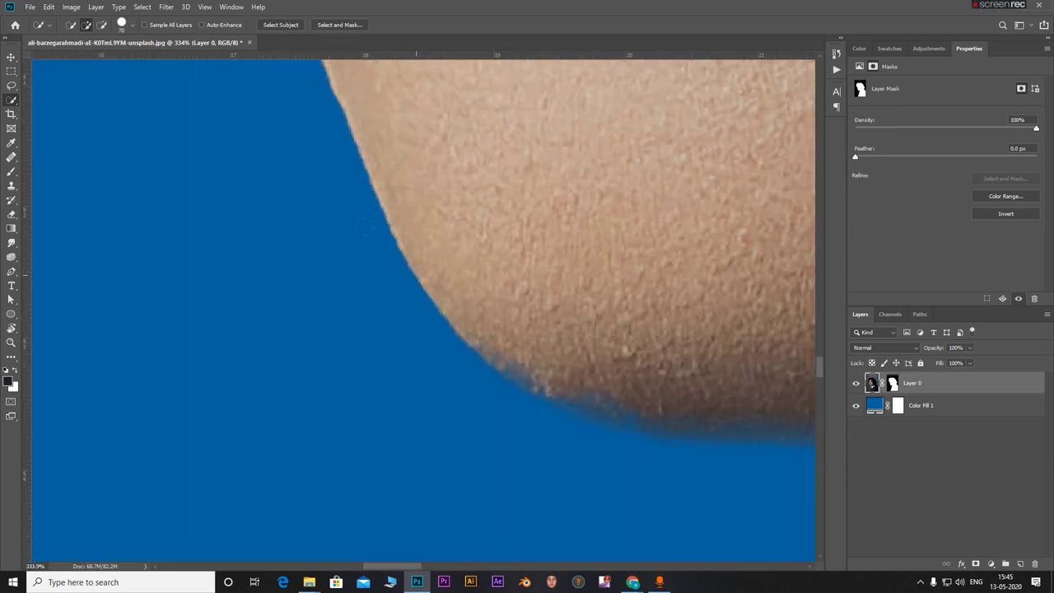
scroll(316, 126, up, 3)
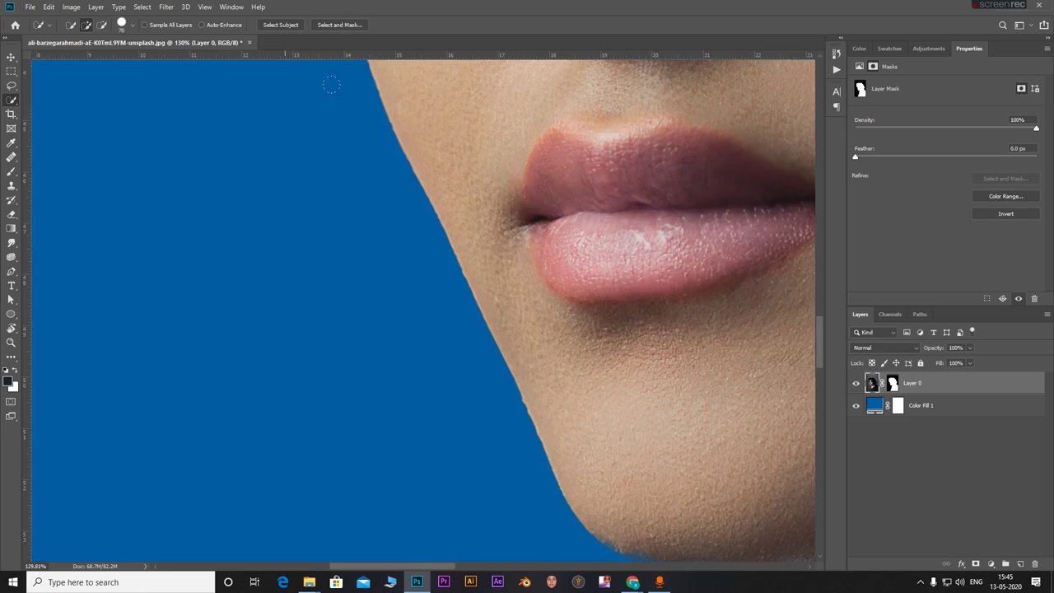
scroll(404, 172, down, 3)
scroll(405, 184, down, 6)
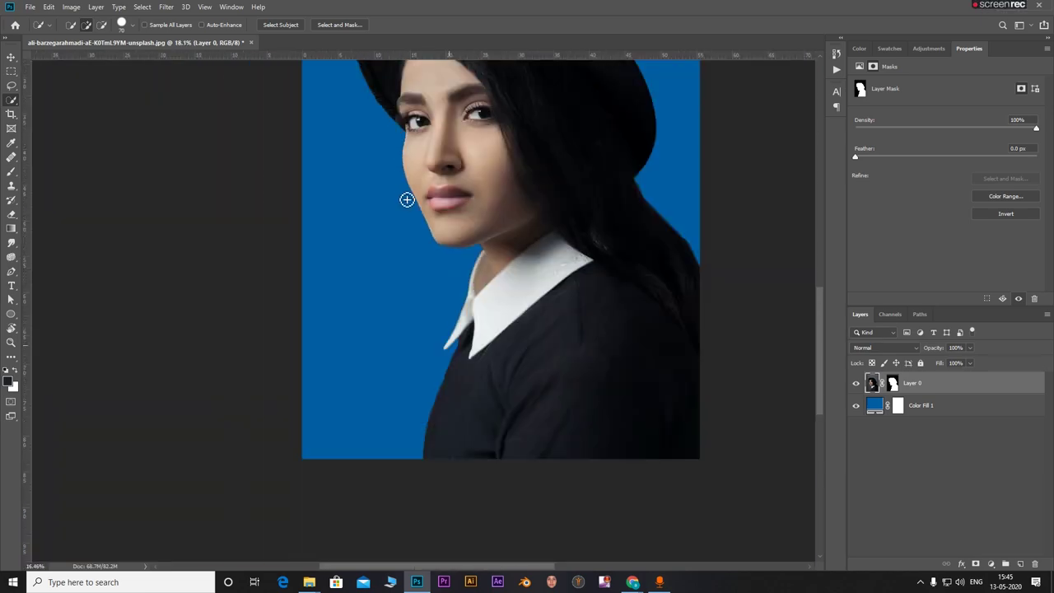
scroll(359, 172, up, 2)
scroll(287, 173, up, 5)
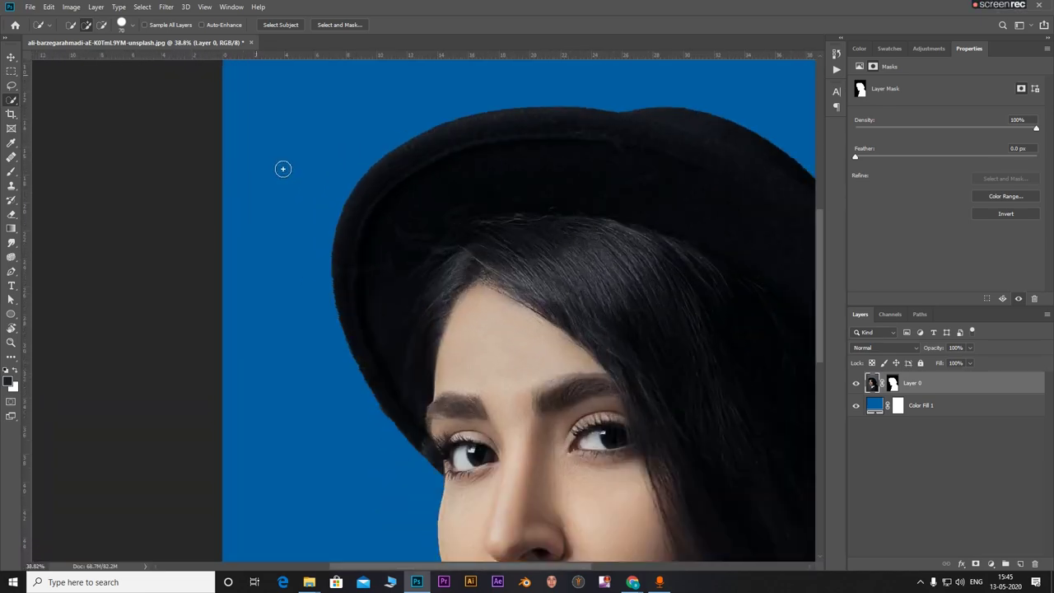
scroll(429, 195, down, 5)
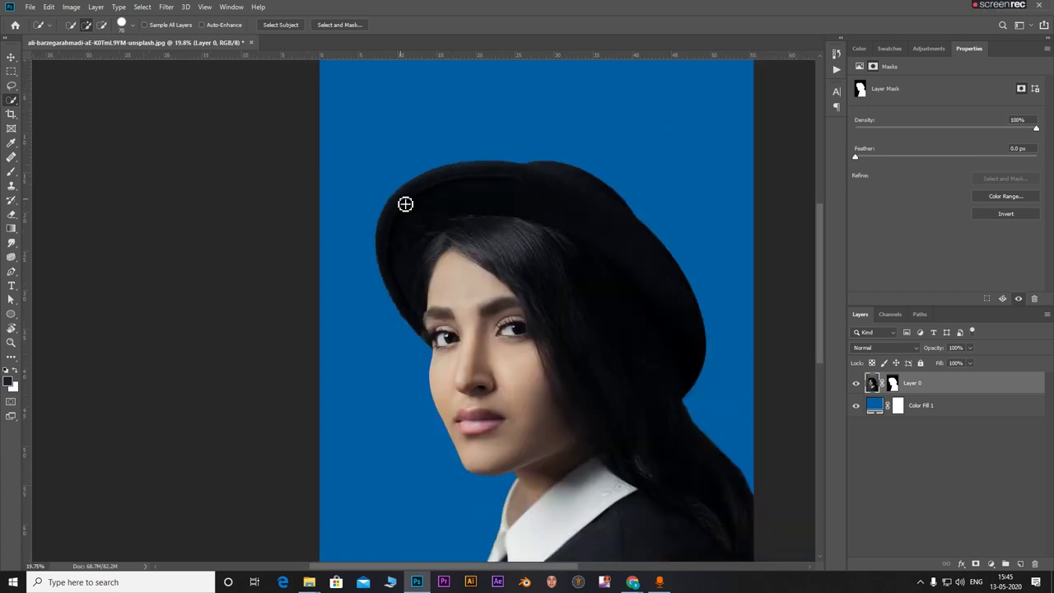
scroll(376, 193, down, 3)
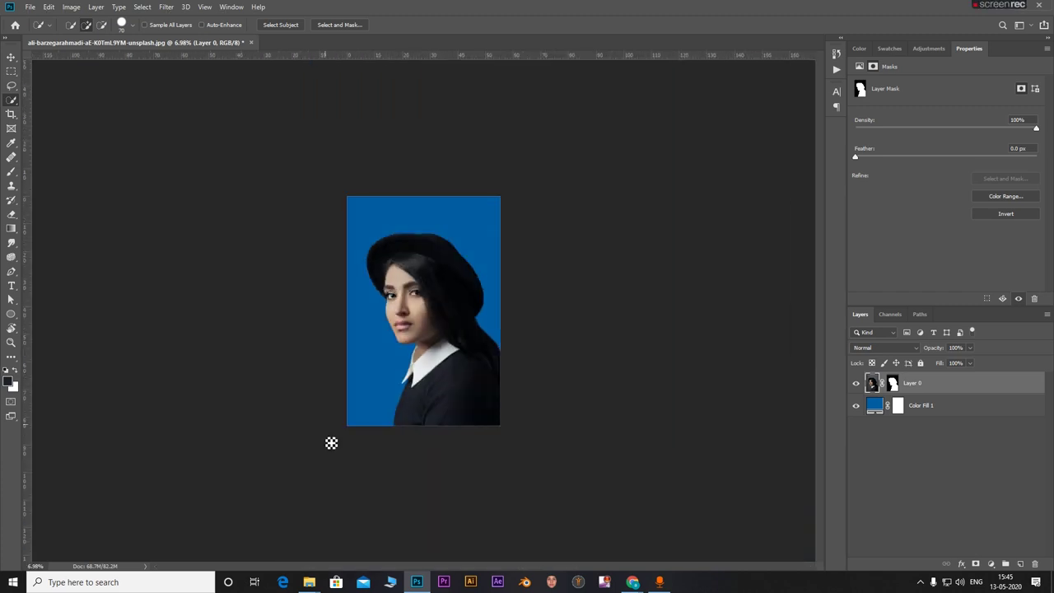
scroll(332, 442, up, 4)
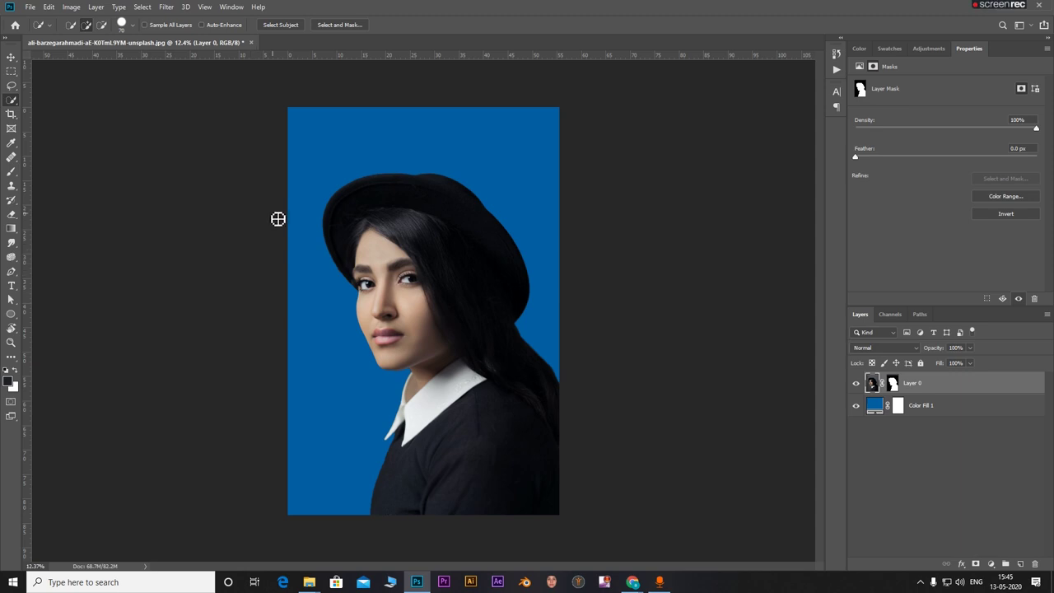
- Load Layer 0's mask as a selection with Add Mask To Selection
click(893, 383)
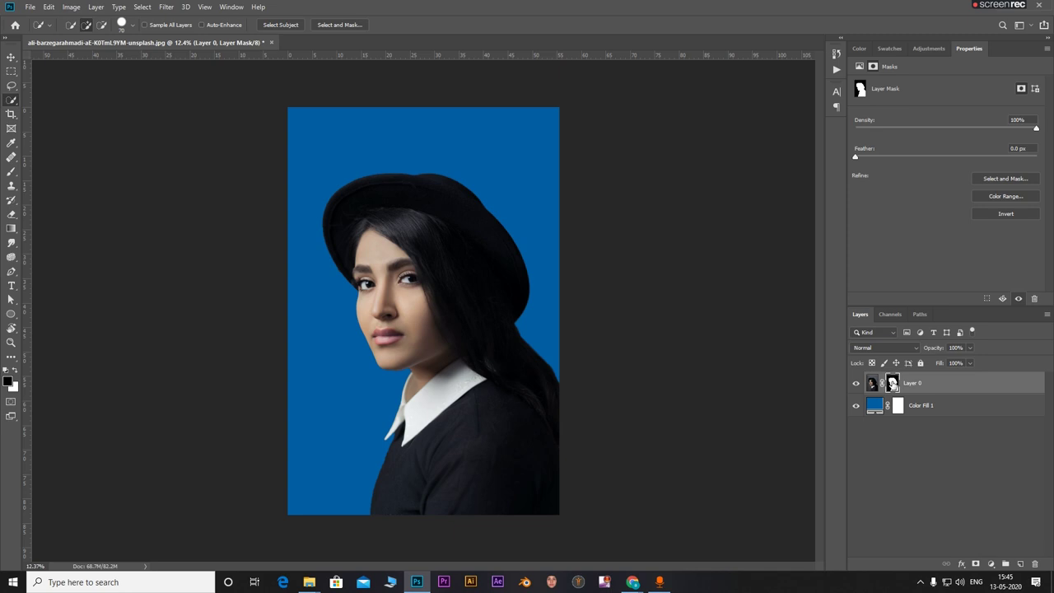
right_click(892, 383)
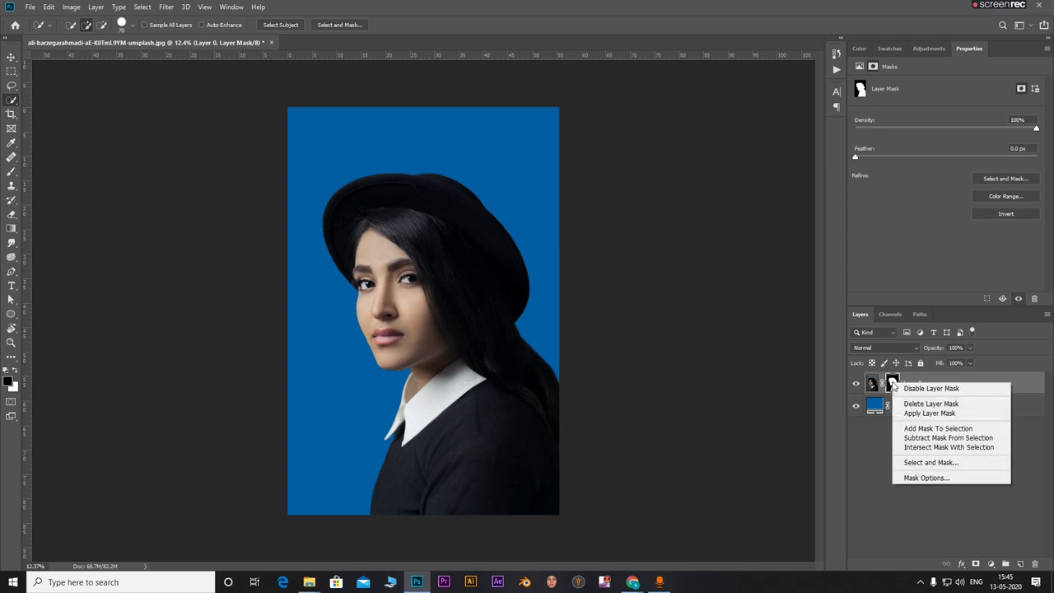
click(916, 431)
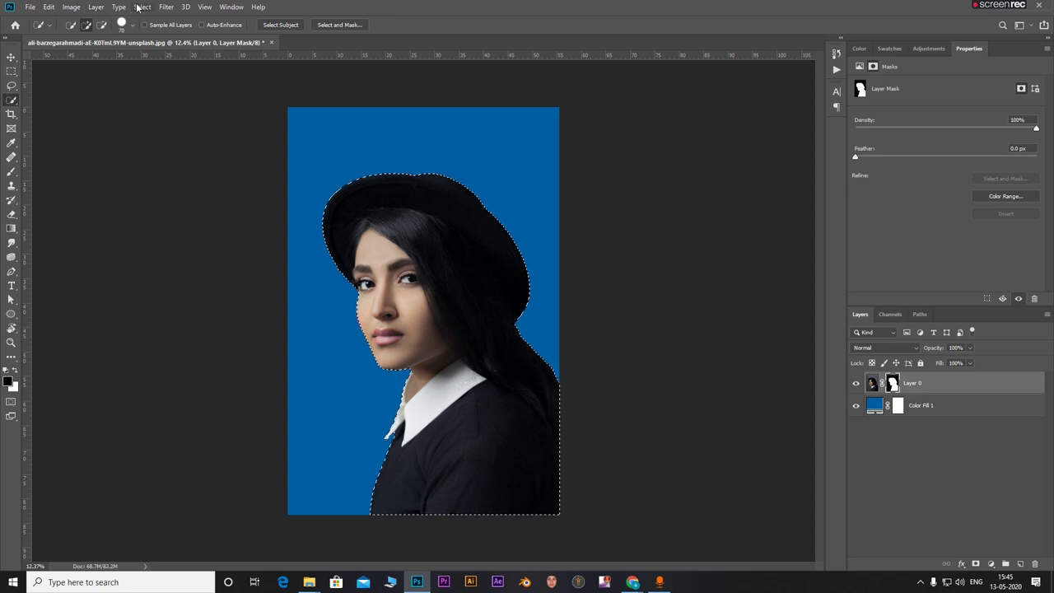
- Contract the selection by 7 pixels
click(141, 7)
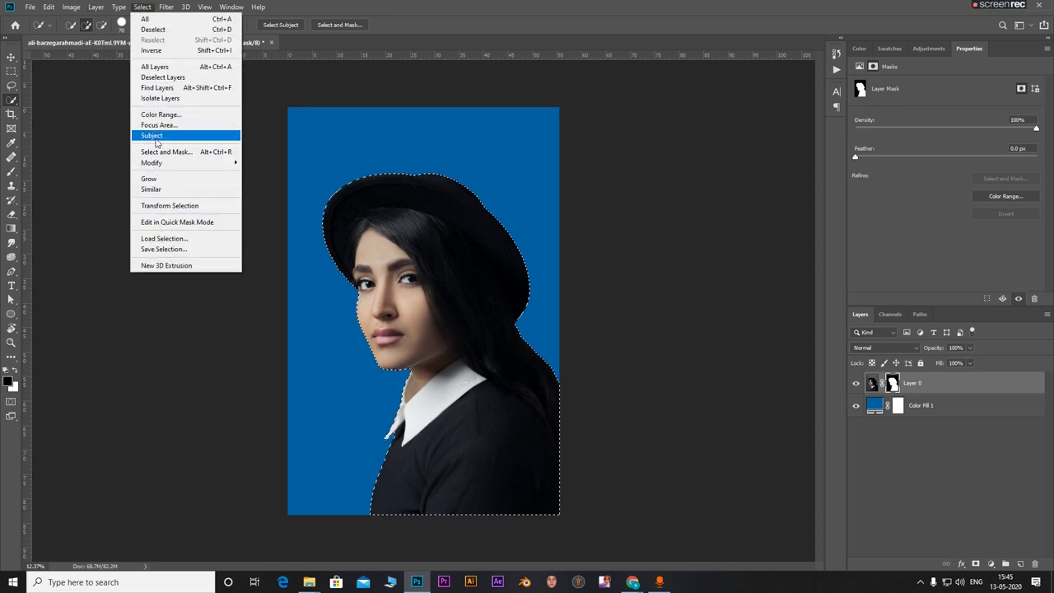
mouse_move(161, 165)
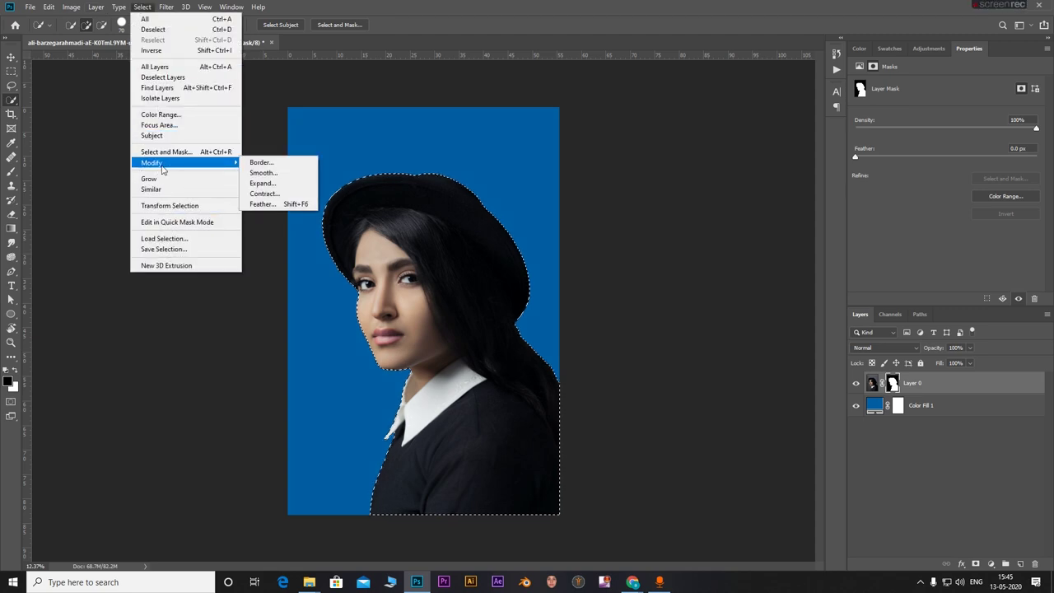
click(282, 194)
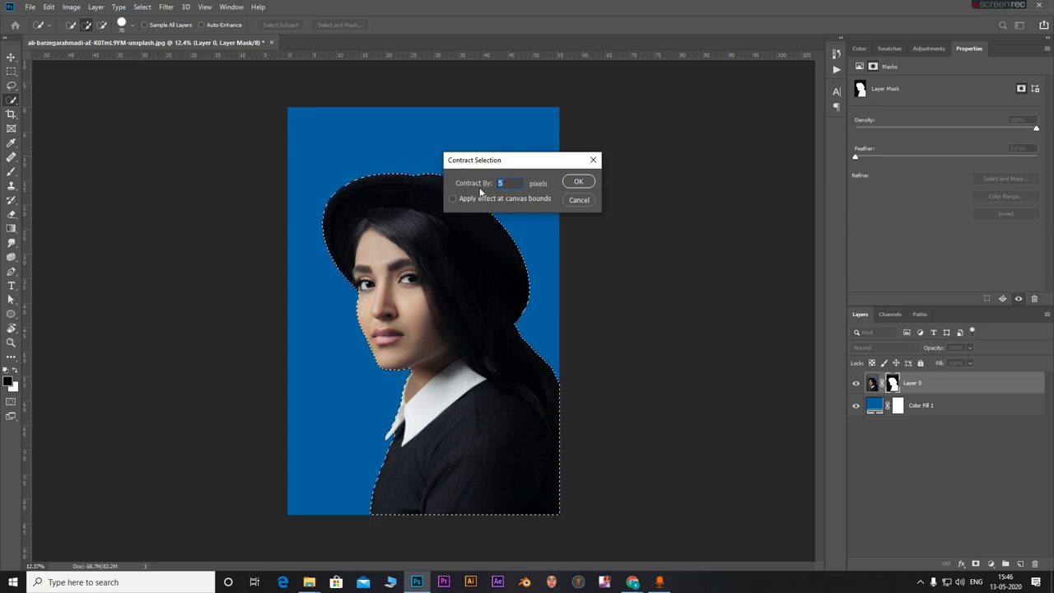
text(7)
click(583, 182)
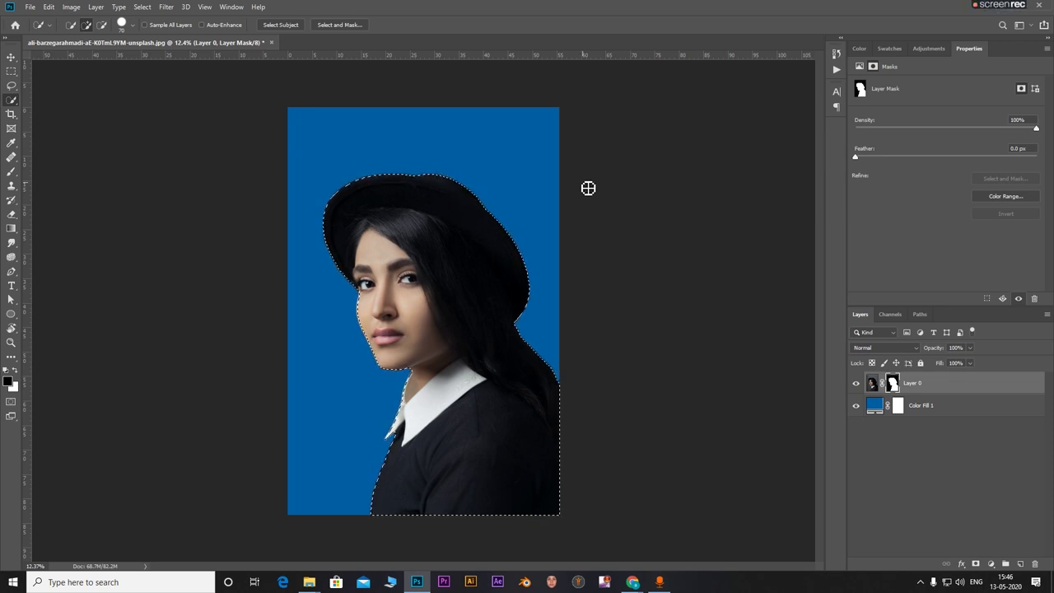
scroll(499, 203, up, 8)
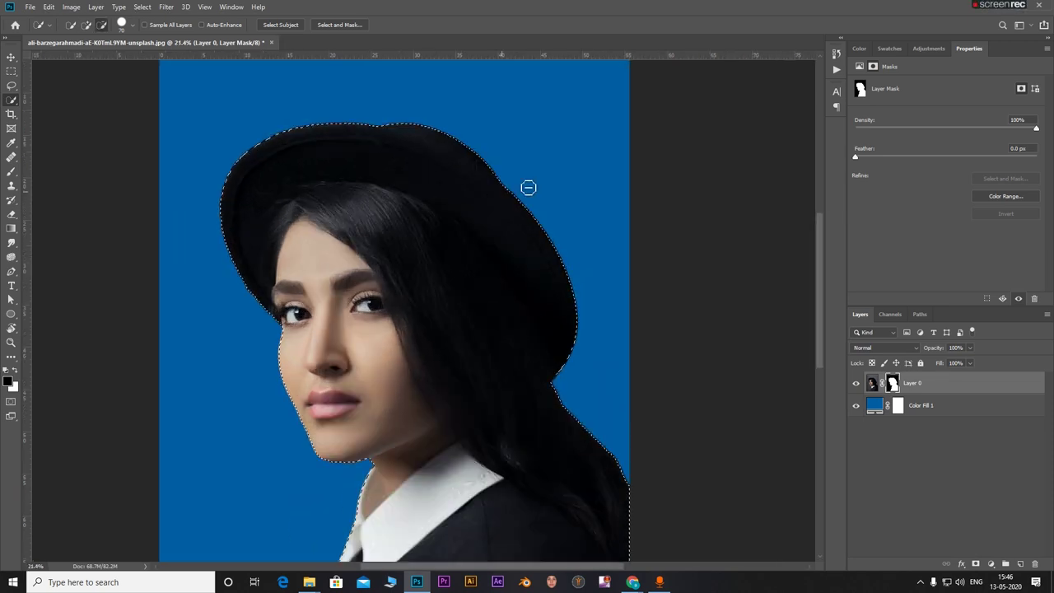
scroll(464, 263, up, 3)
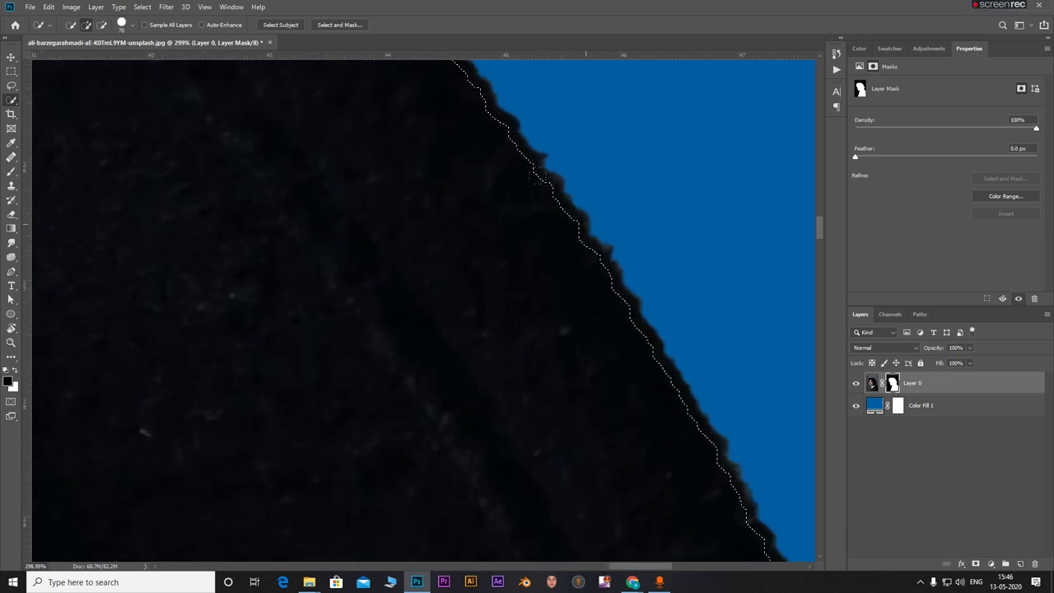
scroll(598, 260, down, 11)
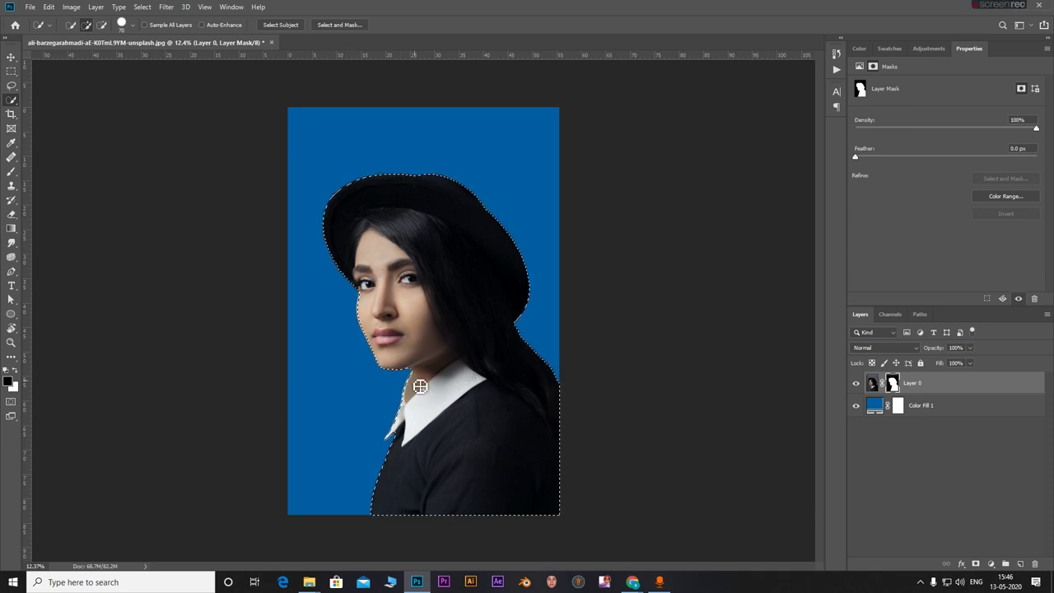
- Invert the selection, pick the Brush with a black 000000 foreground, then deselect
key(ctrl+shift+i)
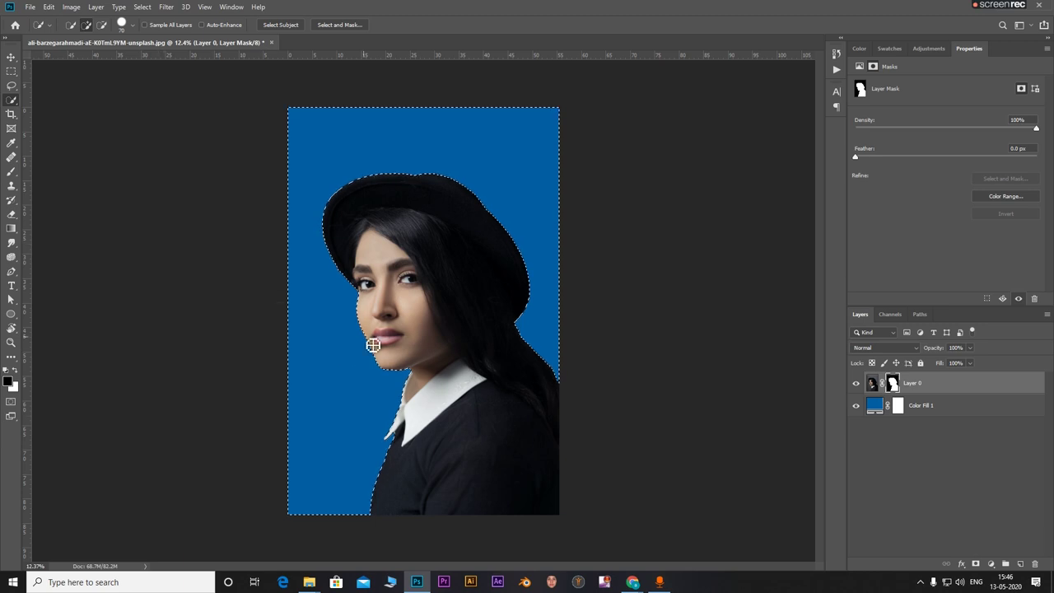
click(11, 174)
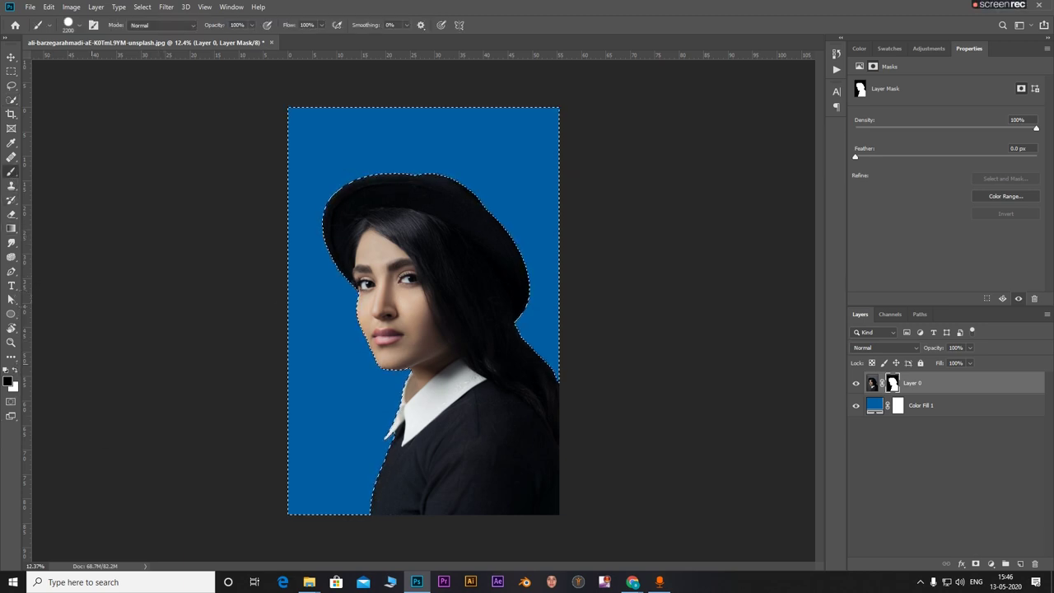
click(7, 382)
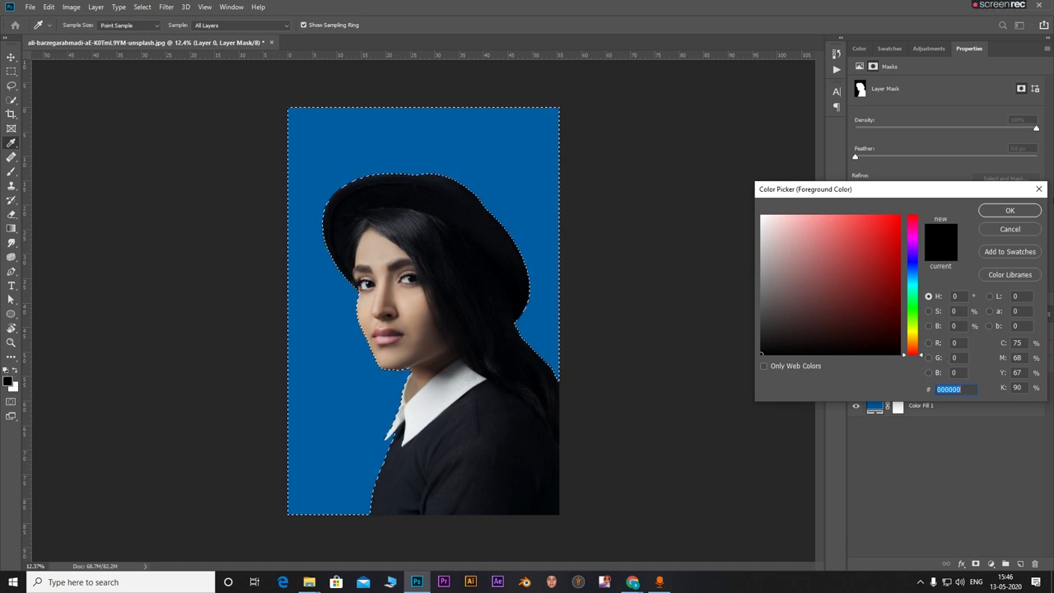
click(994, 209)
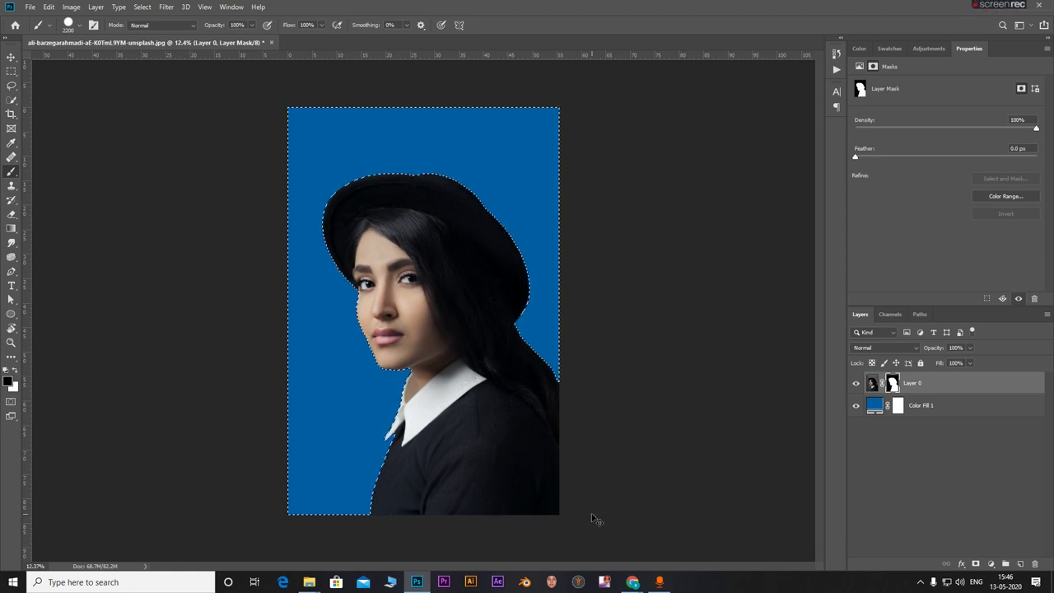
key(ctrl+d)
- Zoom around the woman's jaw to inspect the mask edge against the blue fill
scroll(473, 126, up, 10)
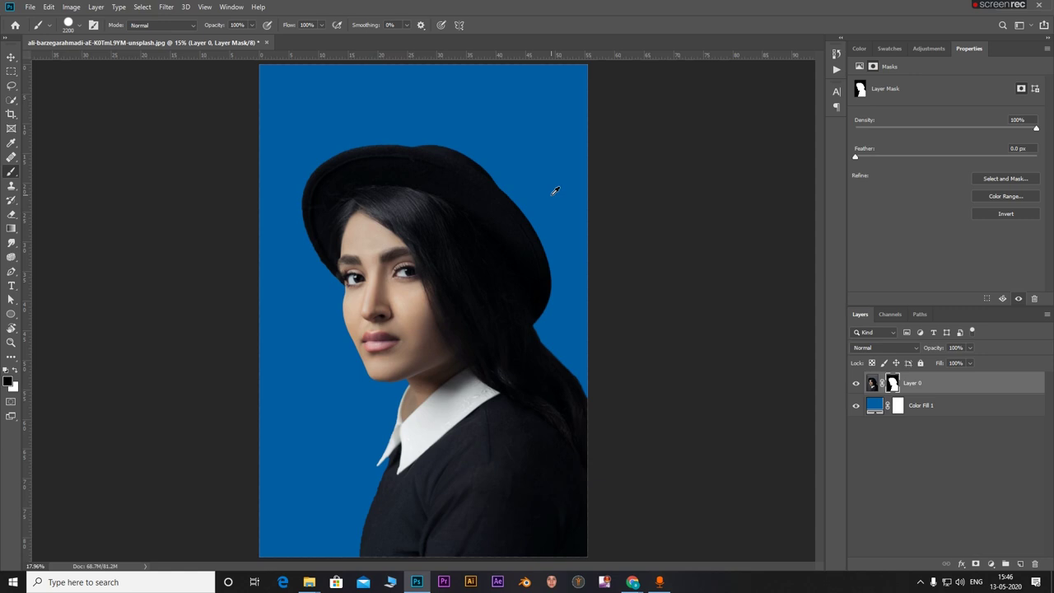
scroll(558, 255, down, 5)
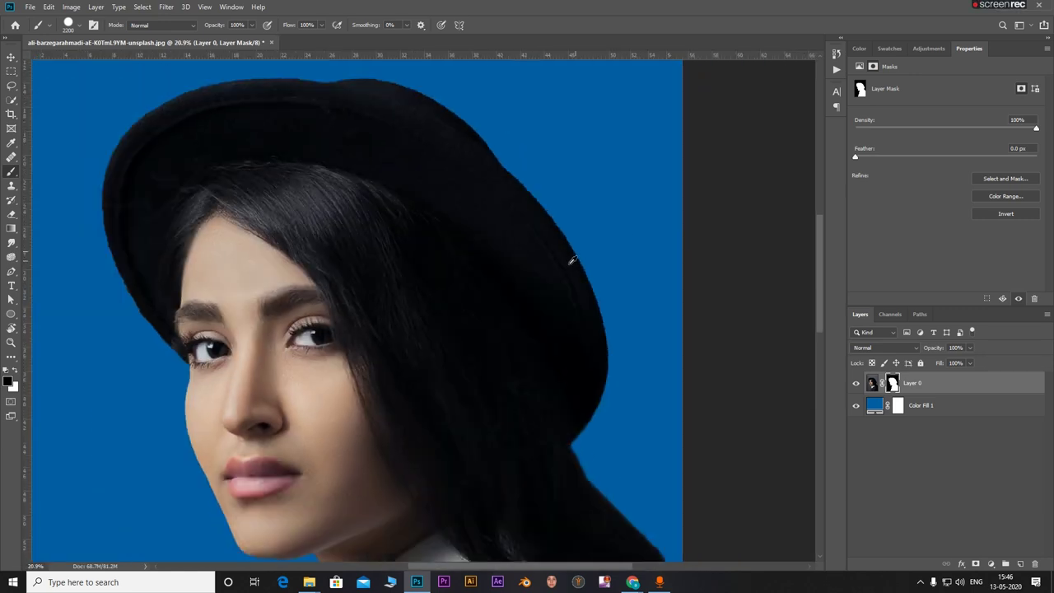
scroll(280, 346, up, 8)
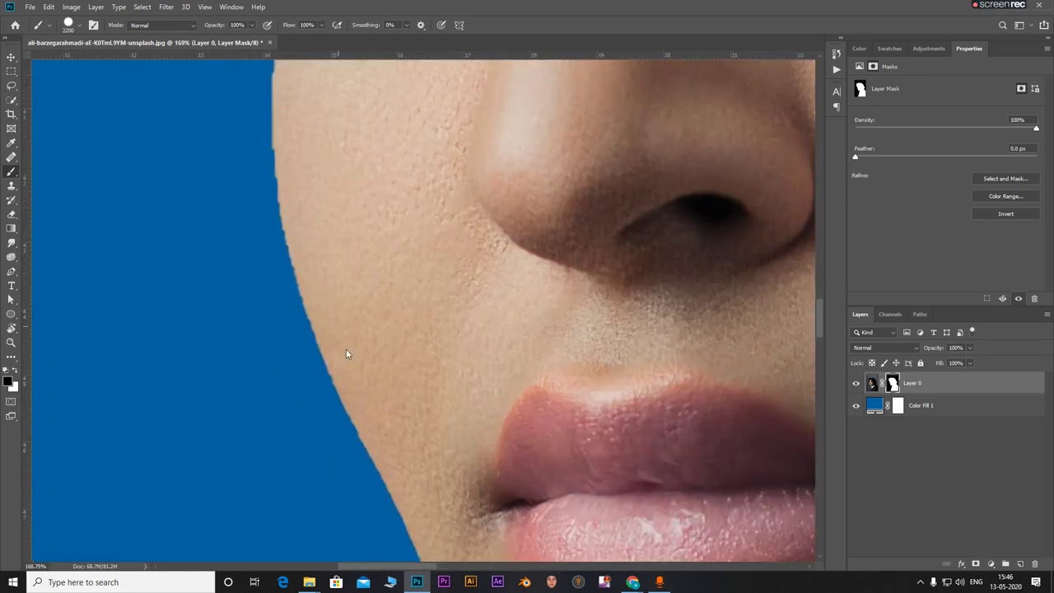
scroll(312, 198, down, 4)
scroll(329, 352, up, 2)
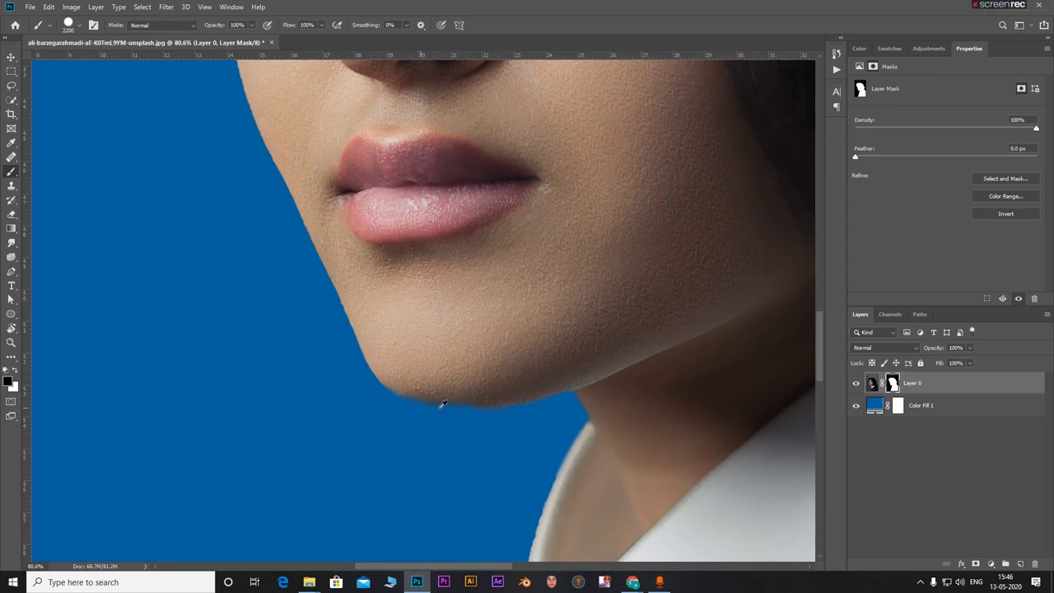
scroll(640, 505, down, 5)
scroll(609, 404, up, 5)
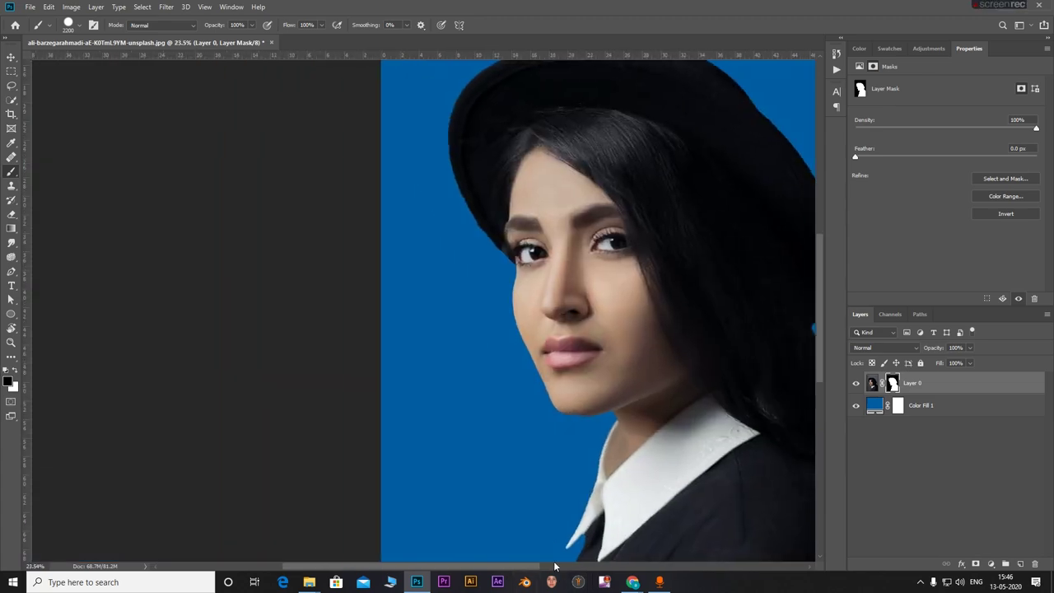
scroll(527, 371, down, 2)
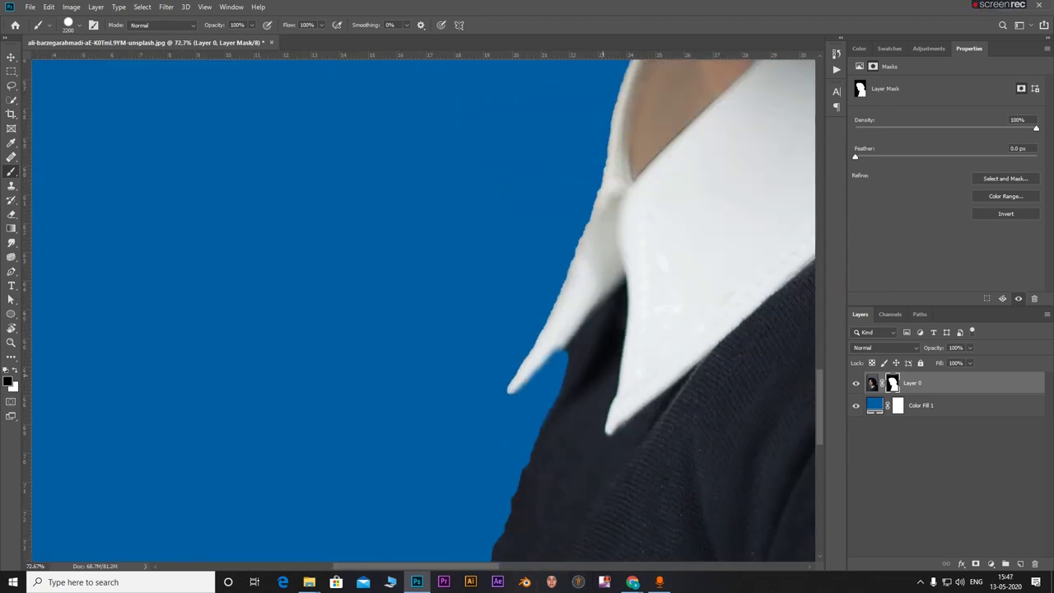
scroll(540, 358, up, 3)
scroll(478, 377, down, 3)
scroll(479, 377, down, 5)
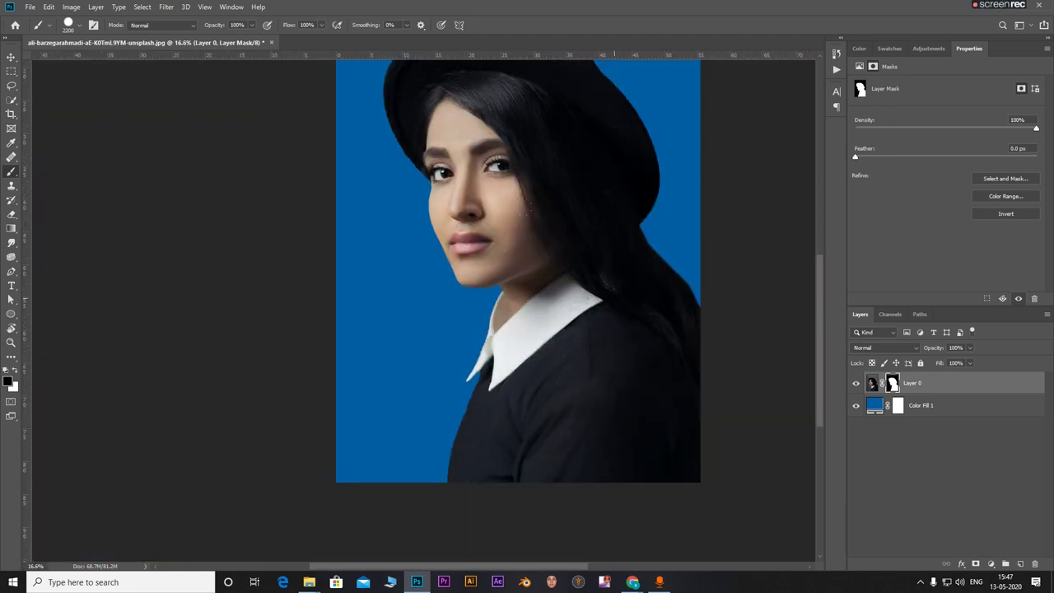
scroll(517, 276, up, 1)
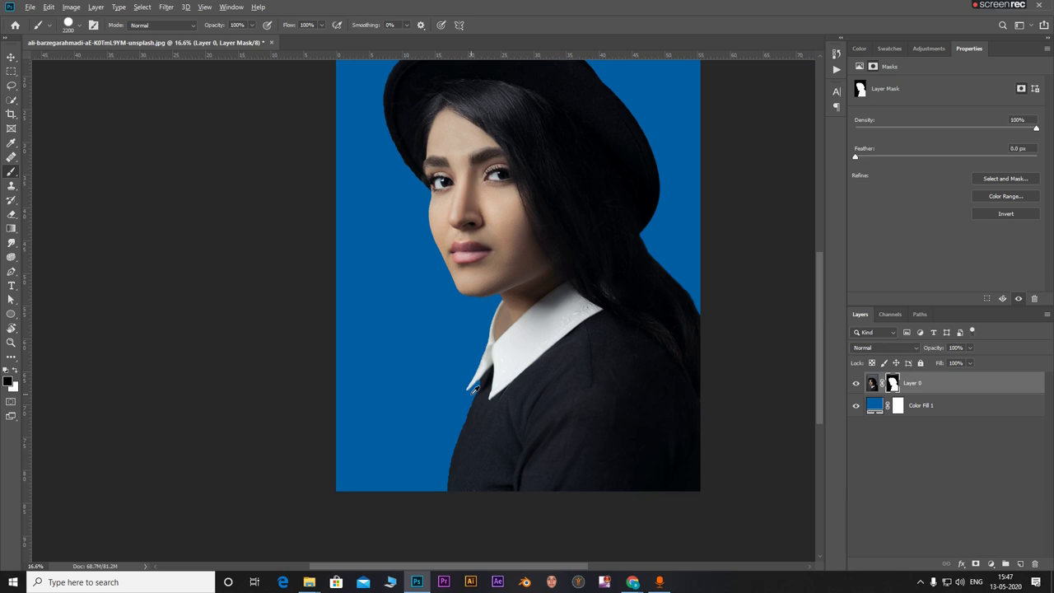
scroll(481, 387, up, 4)
scroll(481, 371, up, 2)
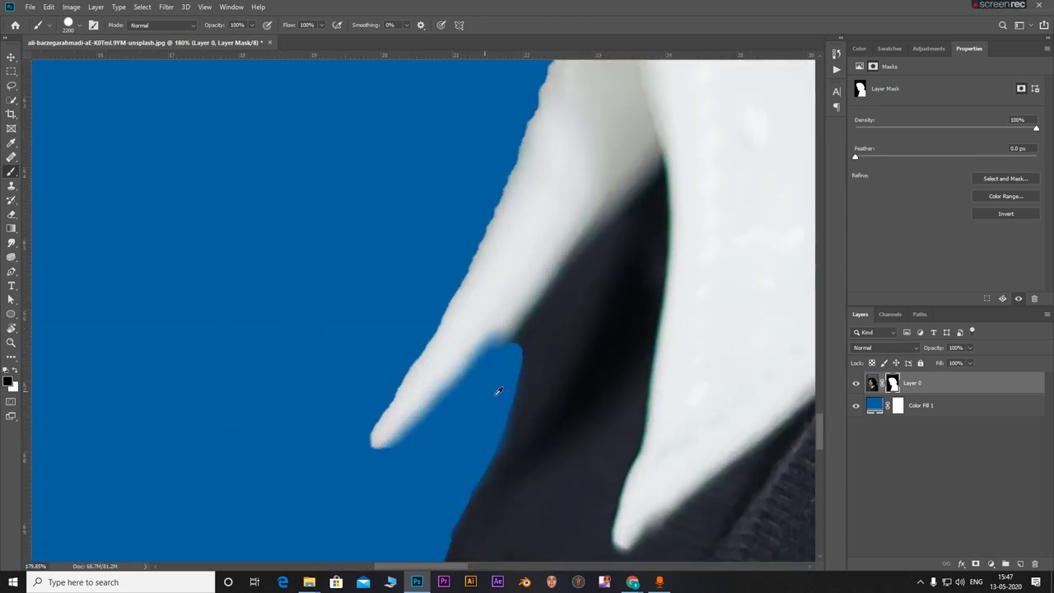
scroll(497, 390, down, 5)
scroll(492, 239, up, 3)
scroll(473, 178, up, 2)
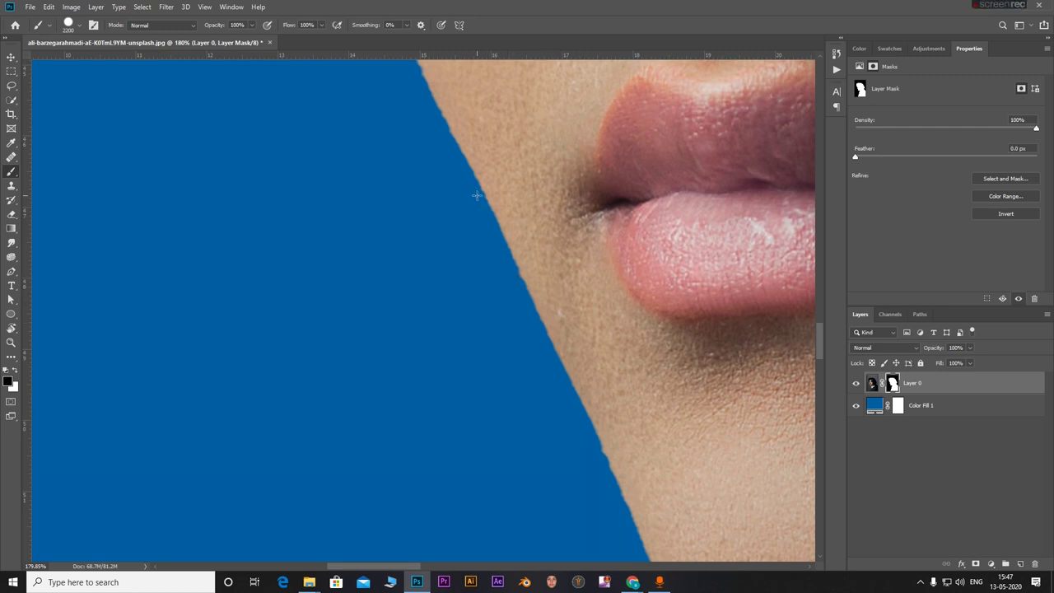
scroll(501, 235, down, 2)
scroll(457, 117, up, 2)
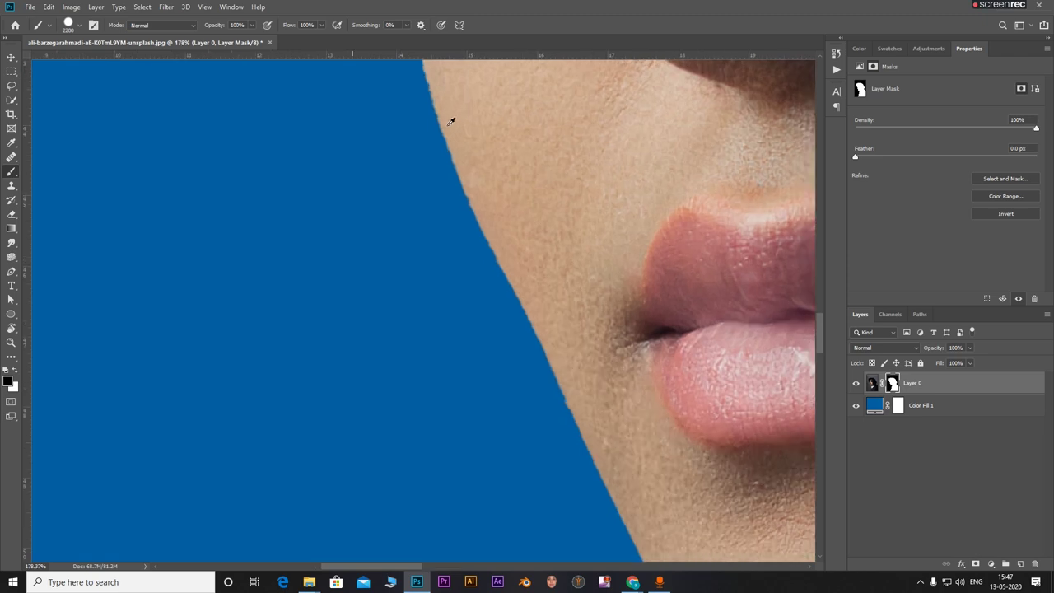
scroll(611, 153, down, 1)
scroll(421, 310, down, 5)
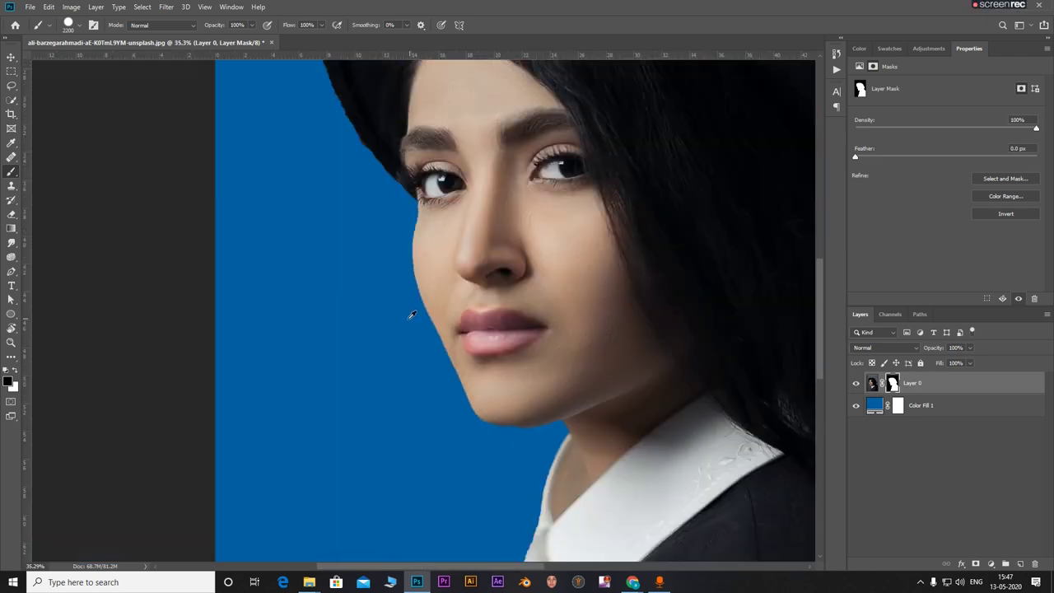
scroll(411, 314, down, 4)
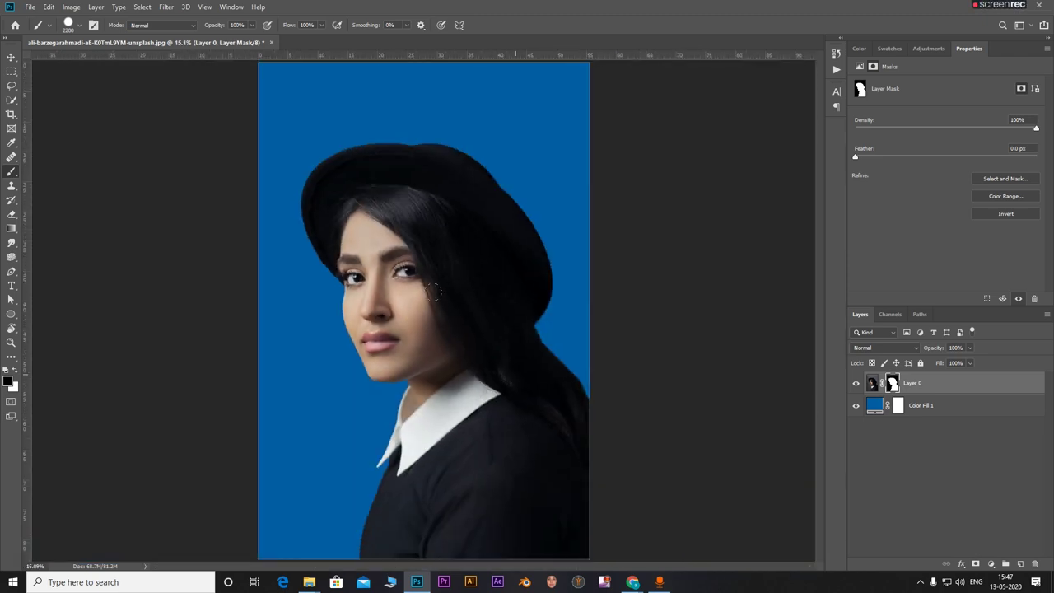
- Load the cutout outline as a selection, then deselect it
key(ctrl+alt+backslash)
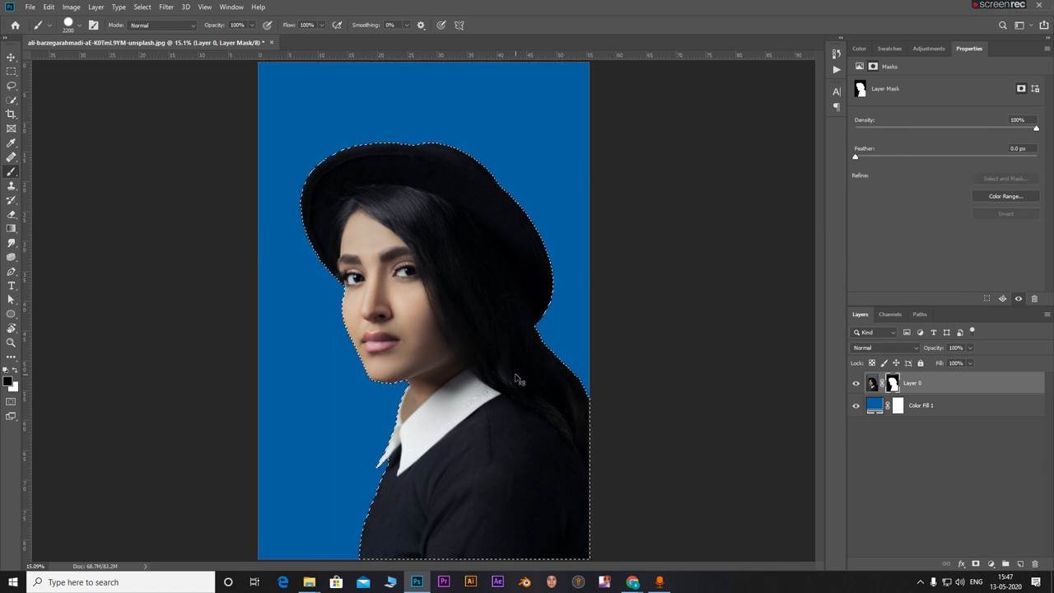
key(ctrl+d)
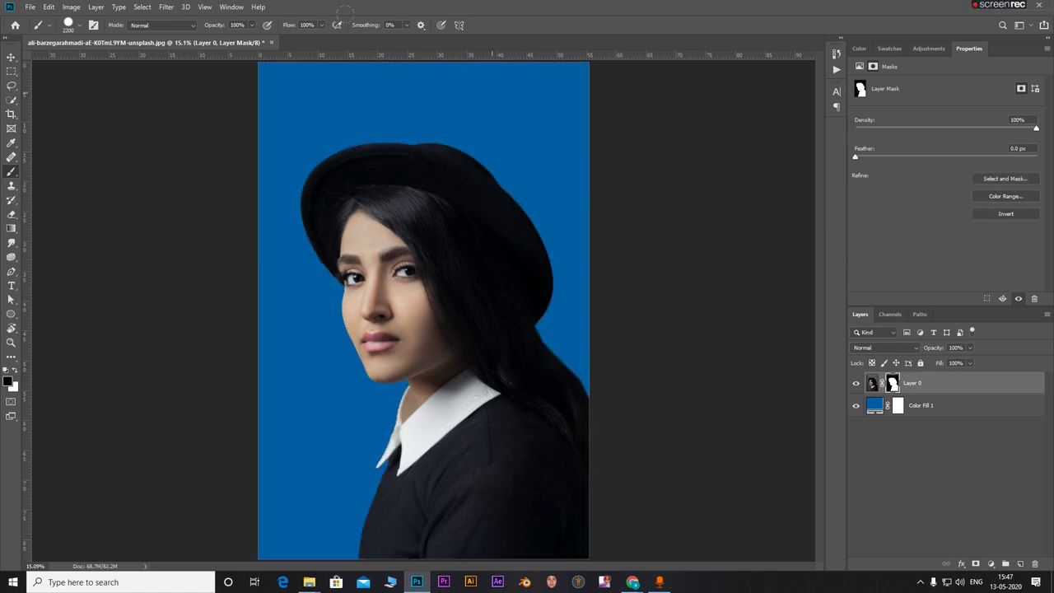
scroll(451, 240, down, 3)
scroll(451, 239, up, 1)
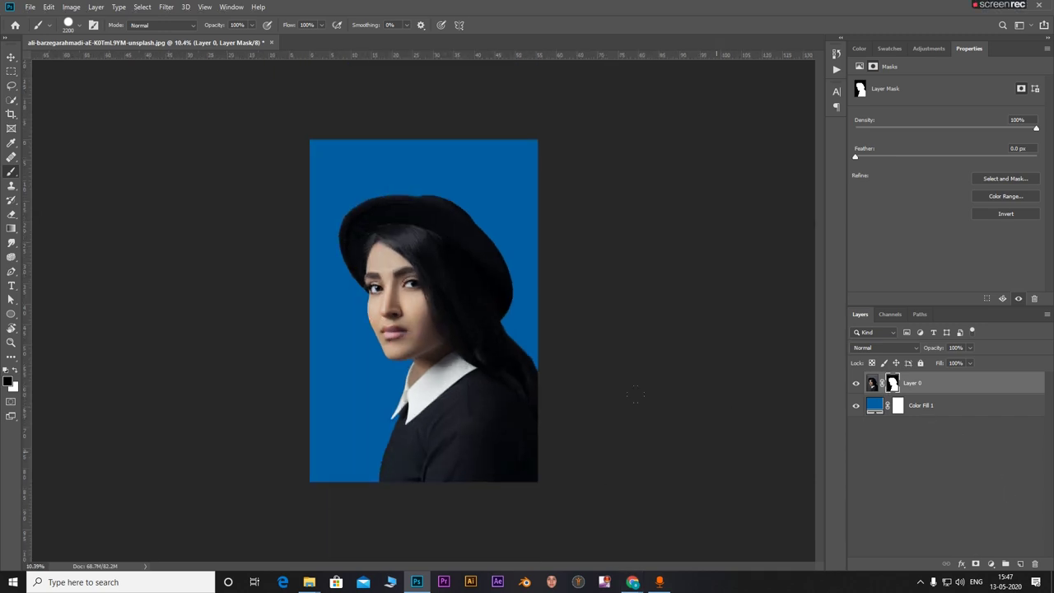
- Set up the Smudge tool at 15% strength with a large, 0%-hardness brush
click(12, 243)
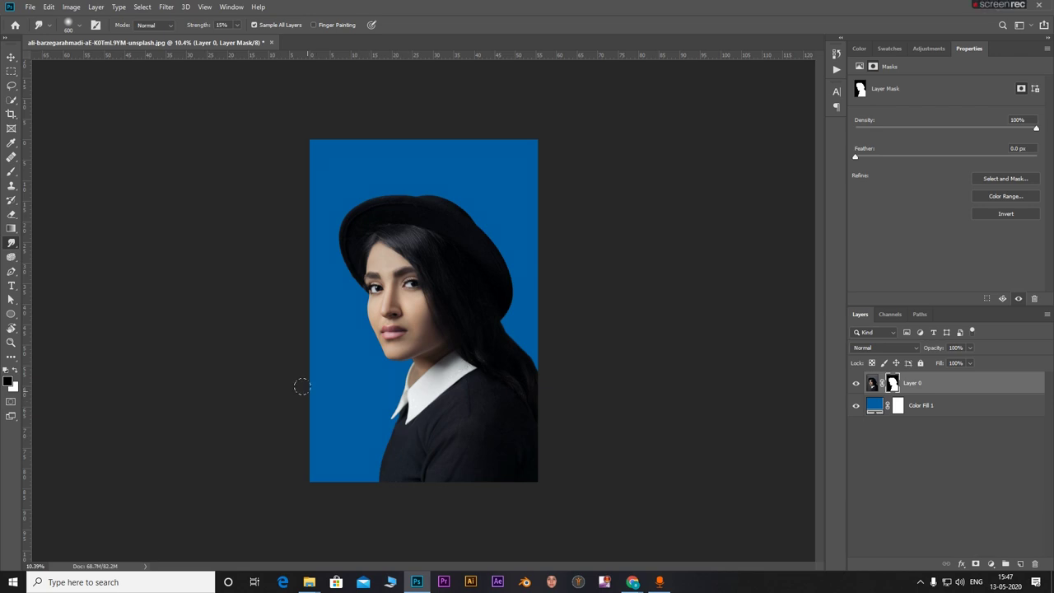
key(bracketright)
key(bracketright)
key(bracketright)
key(bracketright)
scroll(376, 274, up, 6)
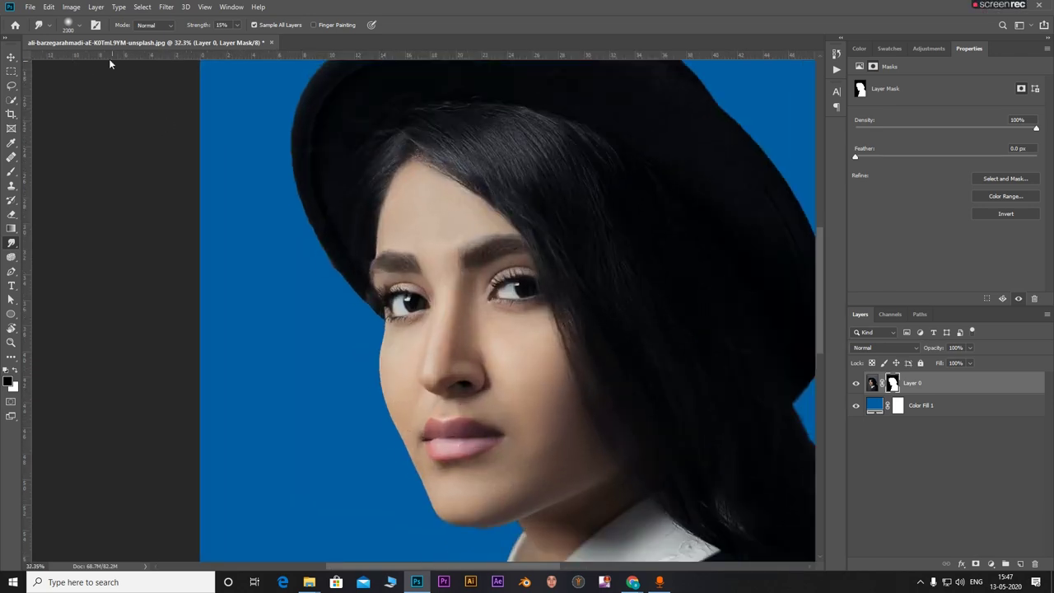
click(79, 25)
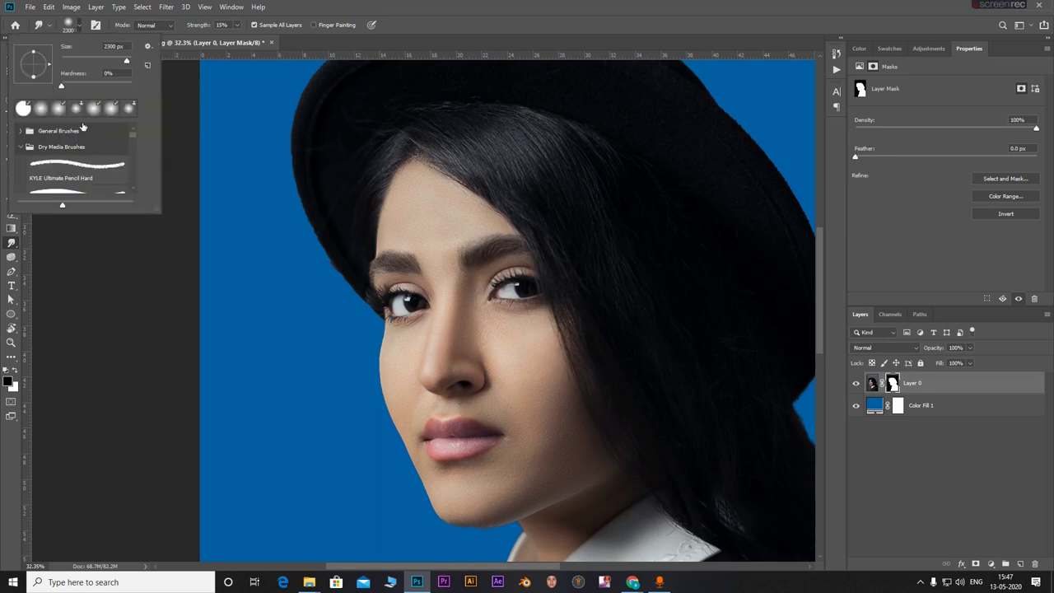
click(61, 85)
key(Return)
- Smudge the mask edges along the hat, hair, collar, shoulder and chin
scroll(307, 253, up, 3)
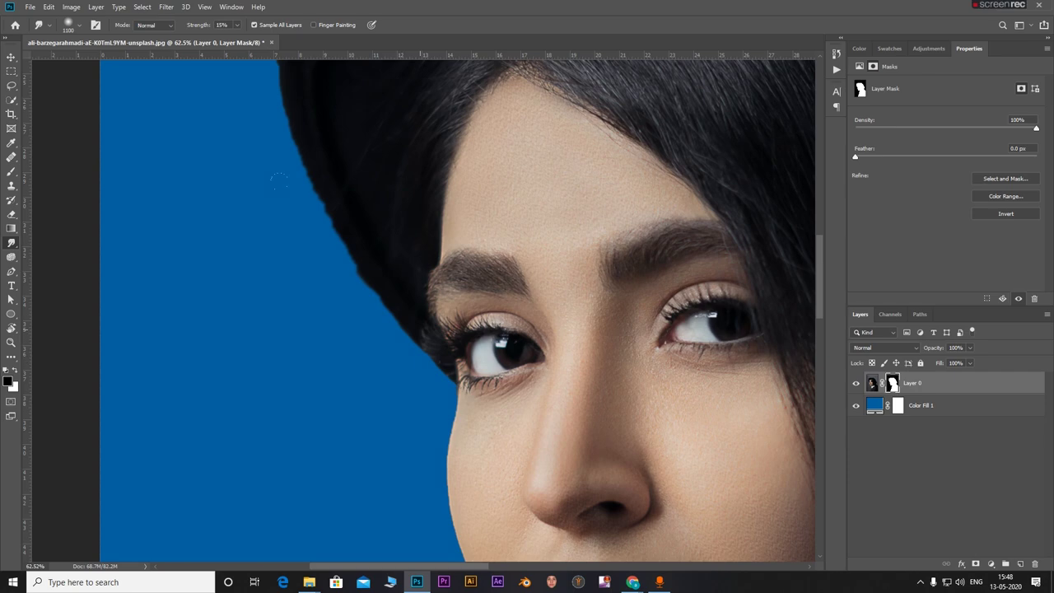
scroll(243, 220, down, 3)
scroll(243, 219, up, 2)
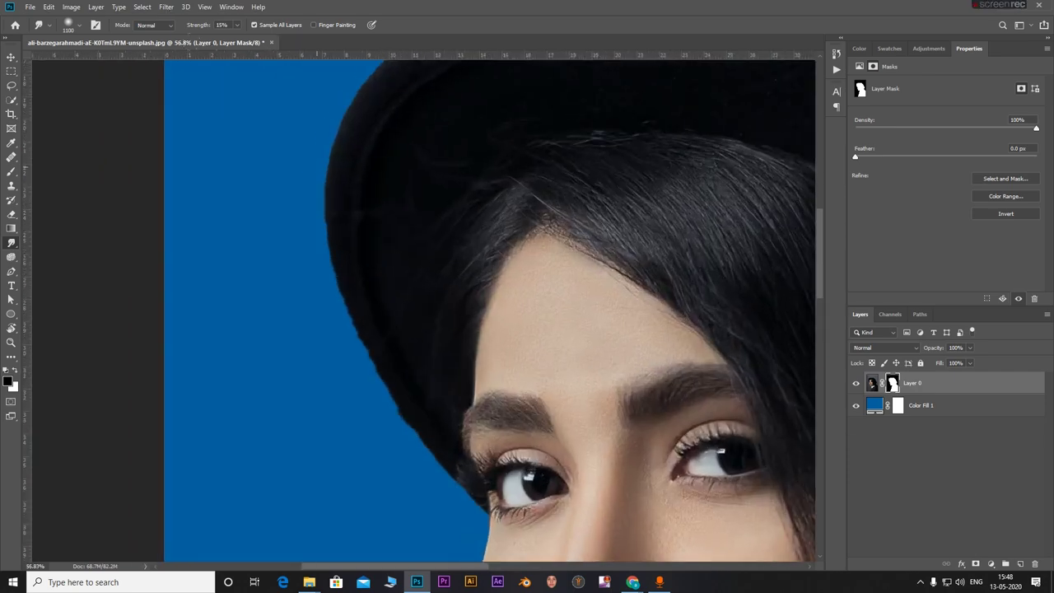
scroll(325, 222, down, 3)
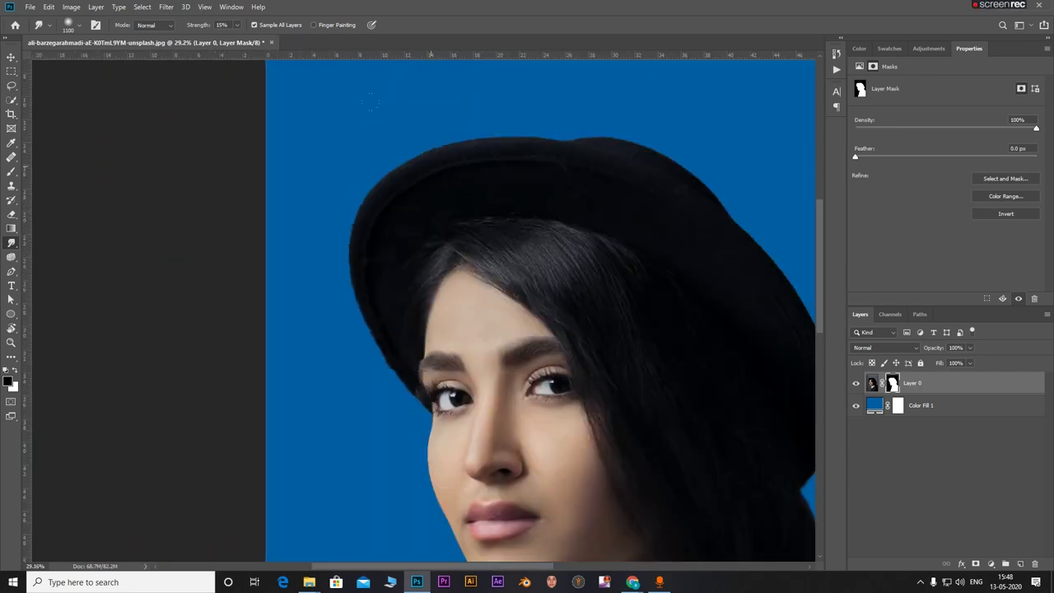
scroll(325, 222, up, 2)
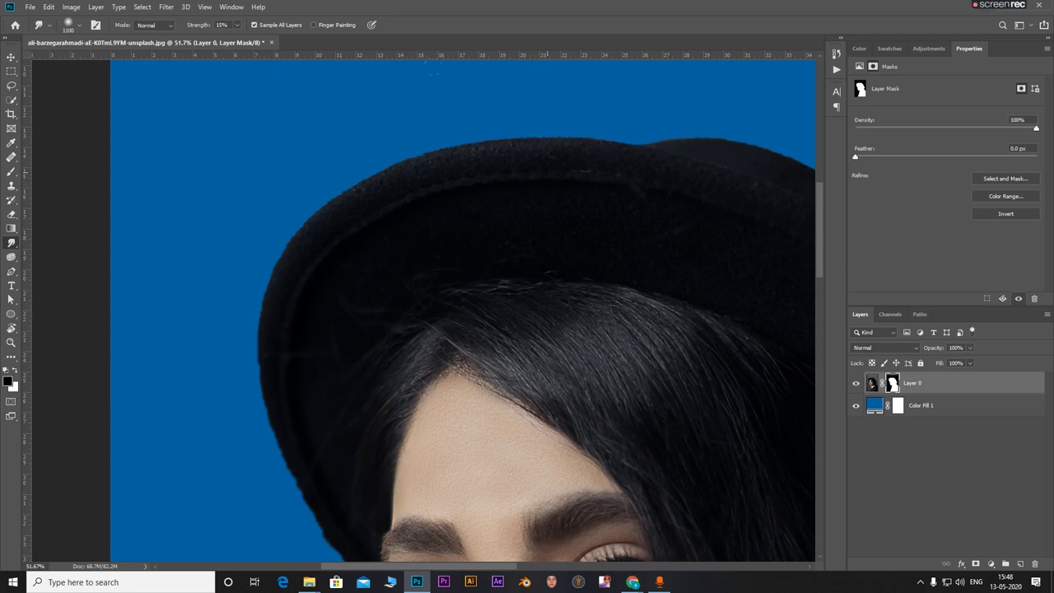
scroll(265, 121, down, 3)
scroll(265, 122, up, 2)
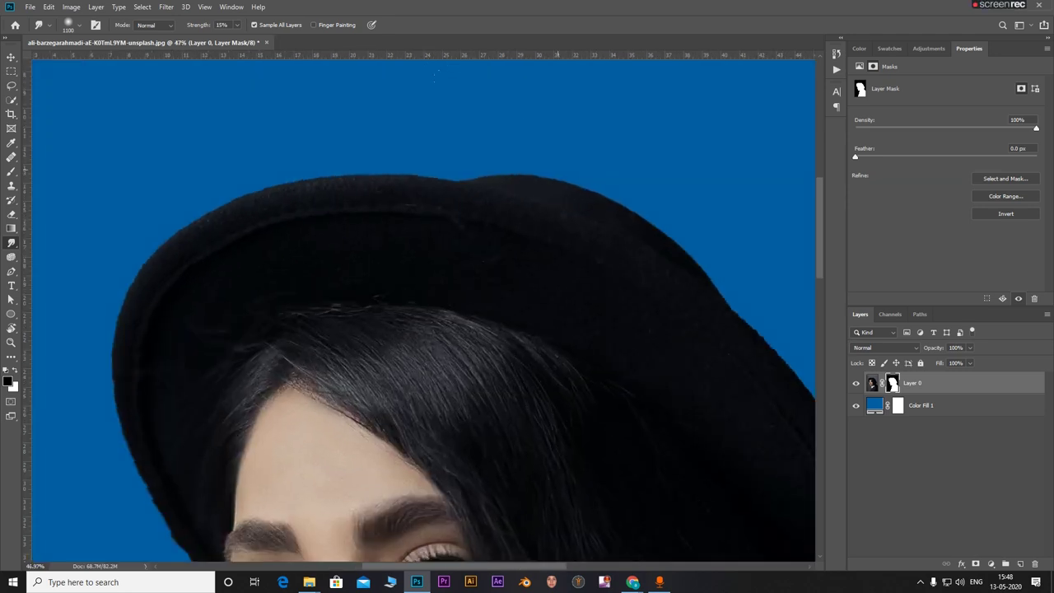
scroll(609, 298, down, 3)
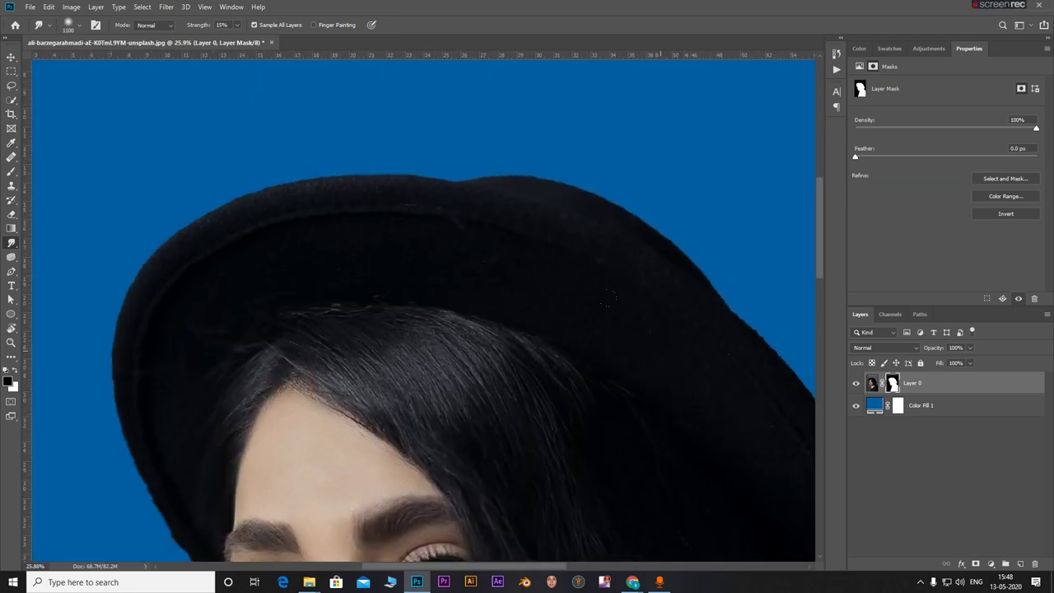
scroll(492, 153, up, 3)
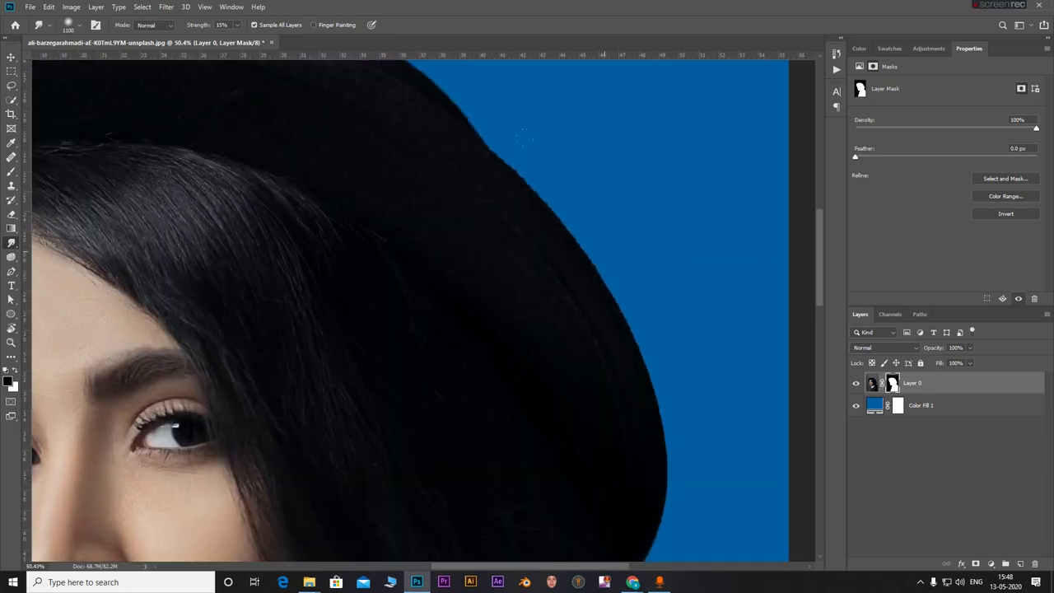
scroll(607, 284, down, 3)
scroll(540, 331, up, 3)
scroll(514, 323, down, 2)
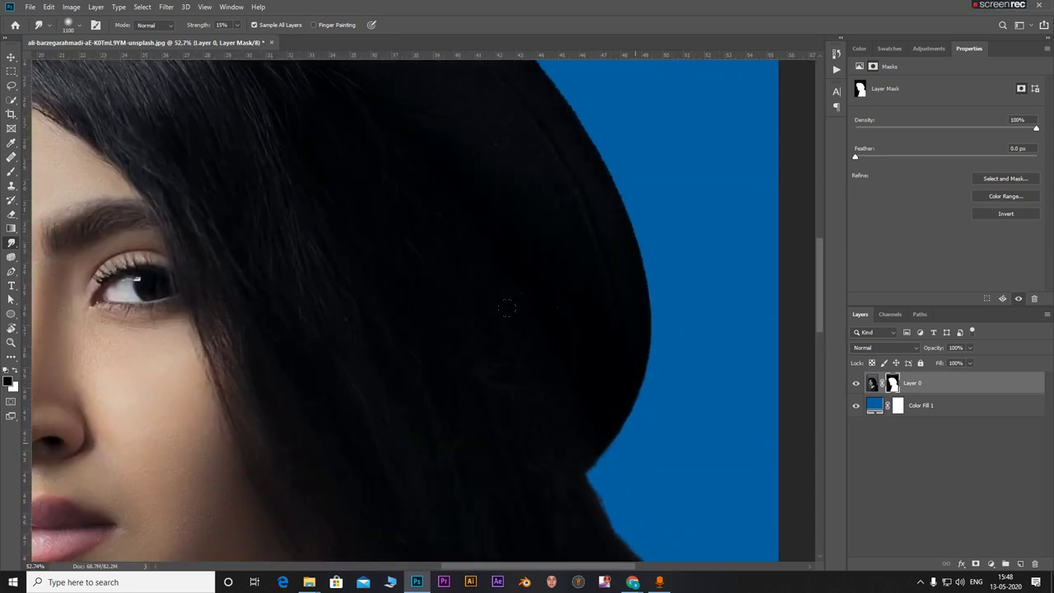
scroll(663, 283, up, 2)
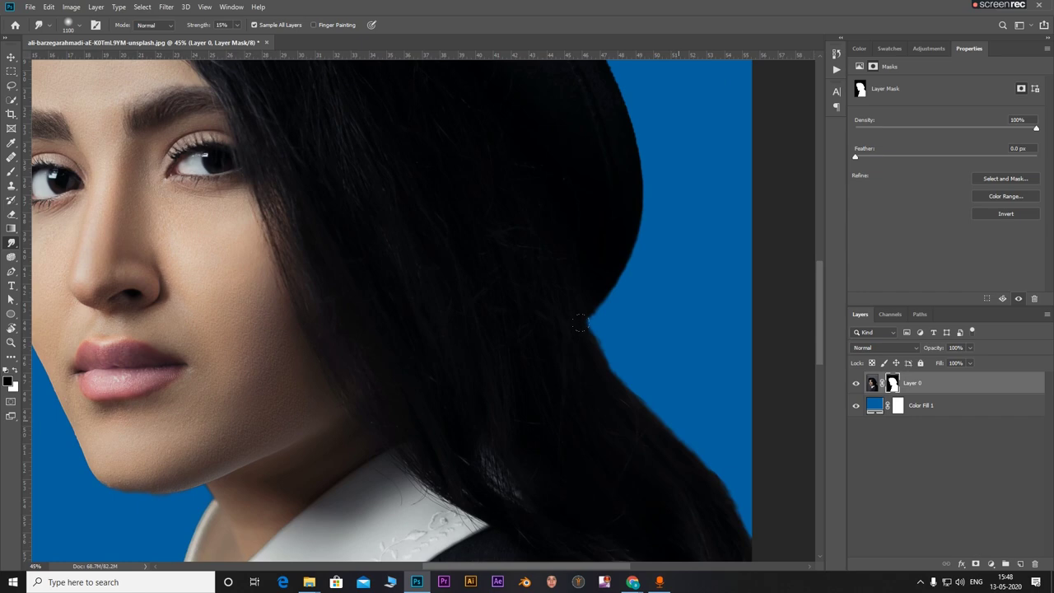
scroll(661, 338, down, 2)
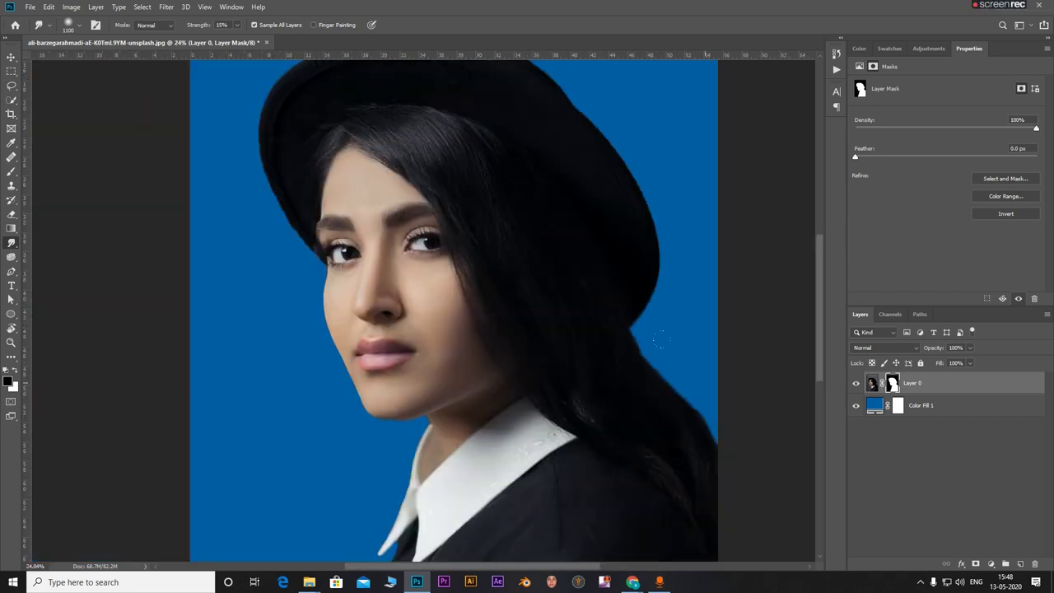
scroll(661, 337, down, 1)
scroll(598, 487, up, 3)
scroll(427, 279, down, 1)
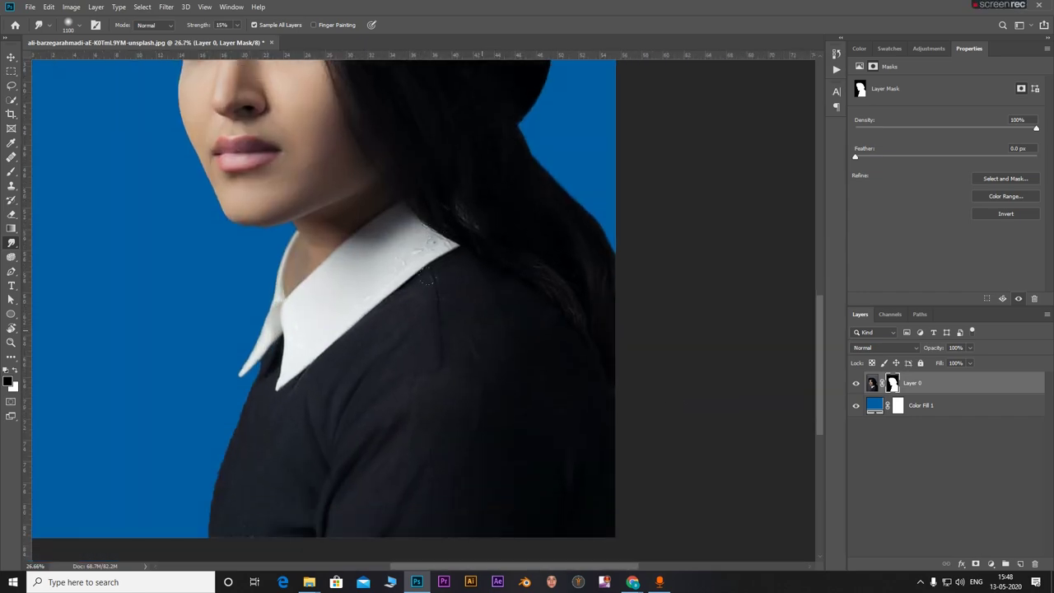
scroll(426, 278, down, 1)
scroll(74, 372, up, 2)
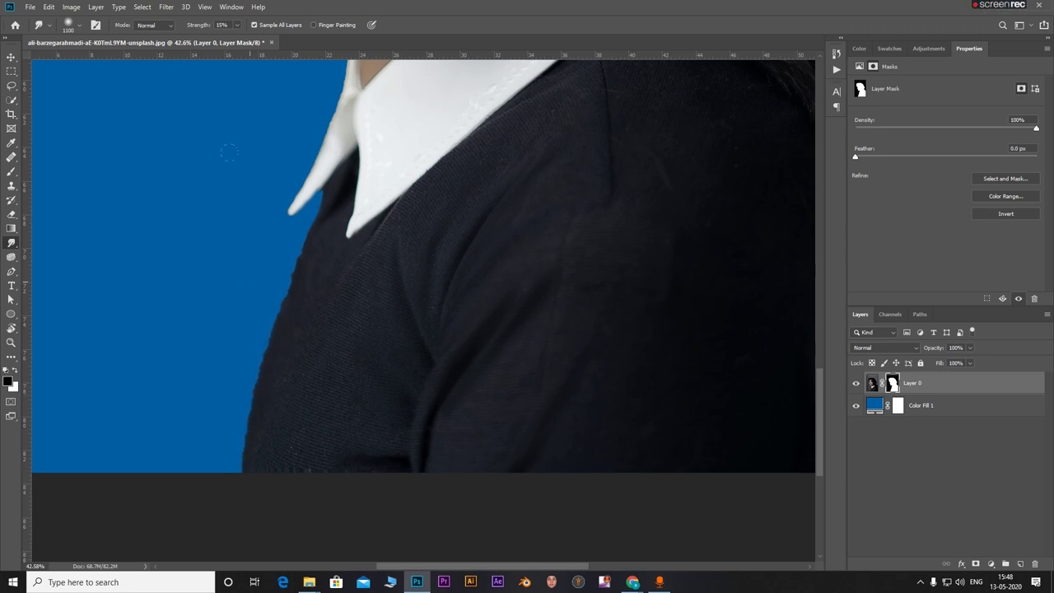
scroll(280, 146, up, 2)
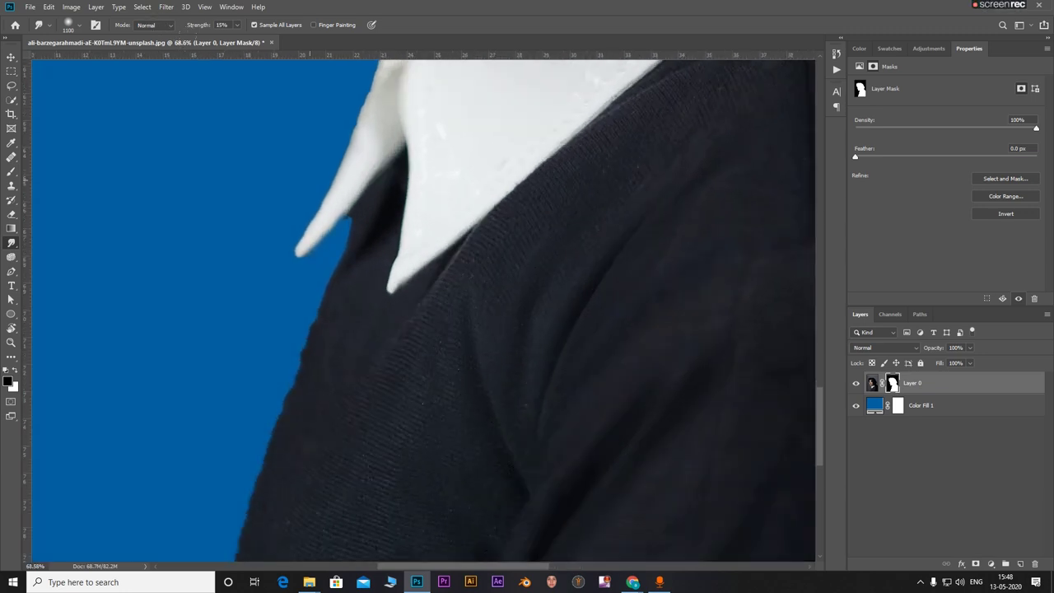
scroll(519, 518, down, 2)
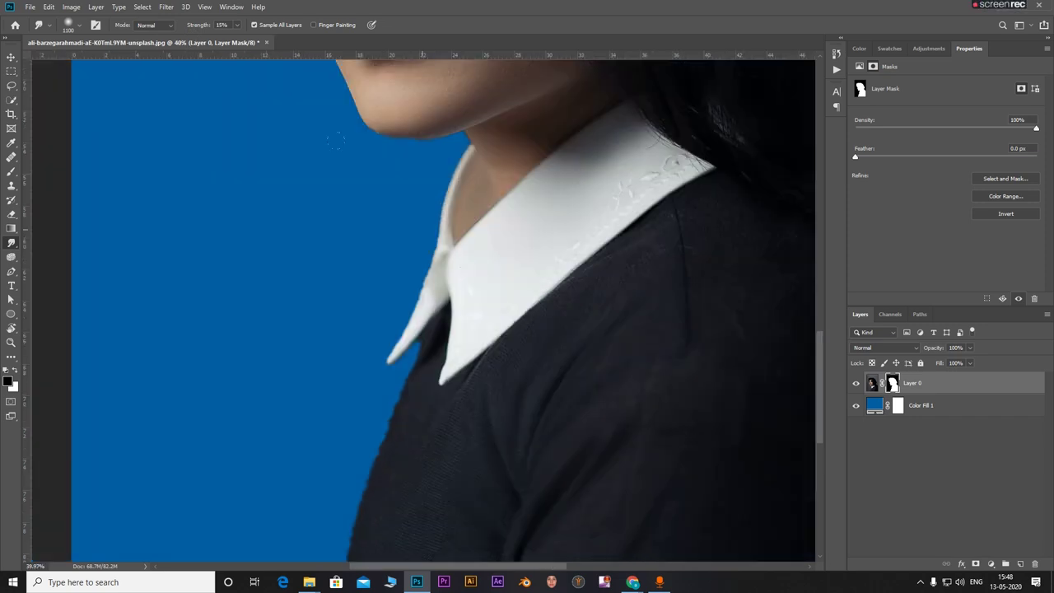
scroll(445, 210, down, 3)
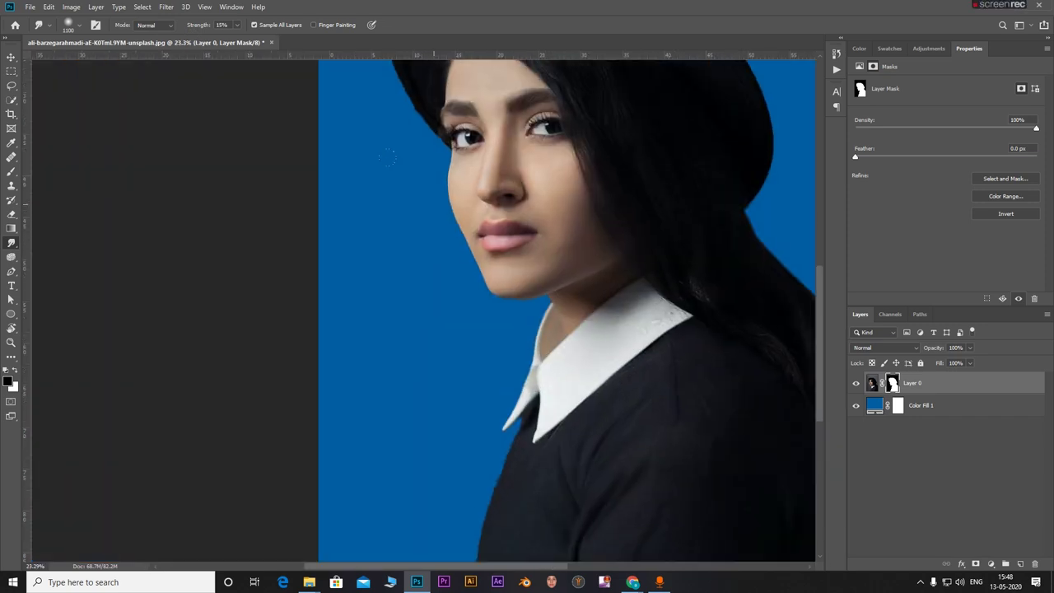
scroll(445, 210, up, 2)
scroll(444, 212, up, 2)
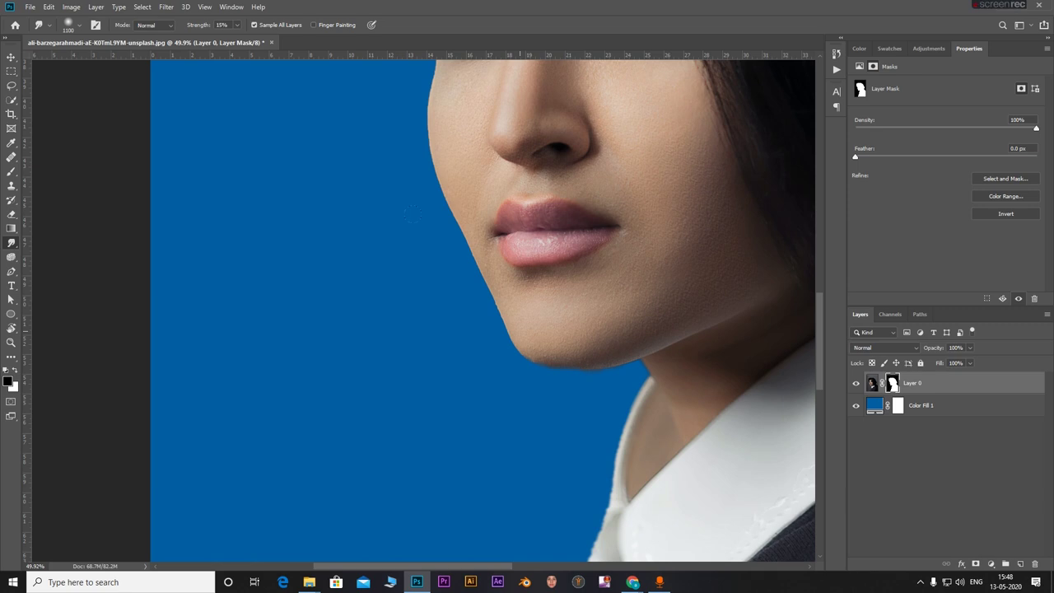
scroll(332, 127, down, 3)
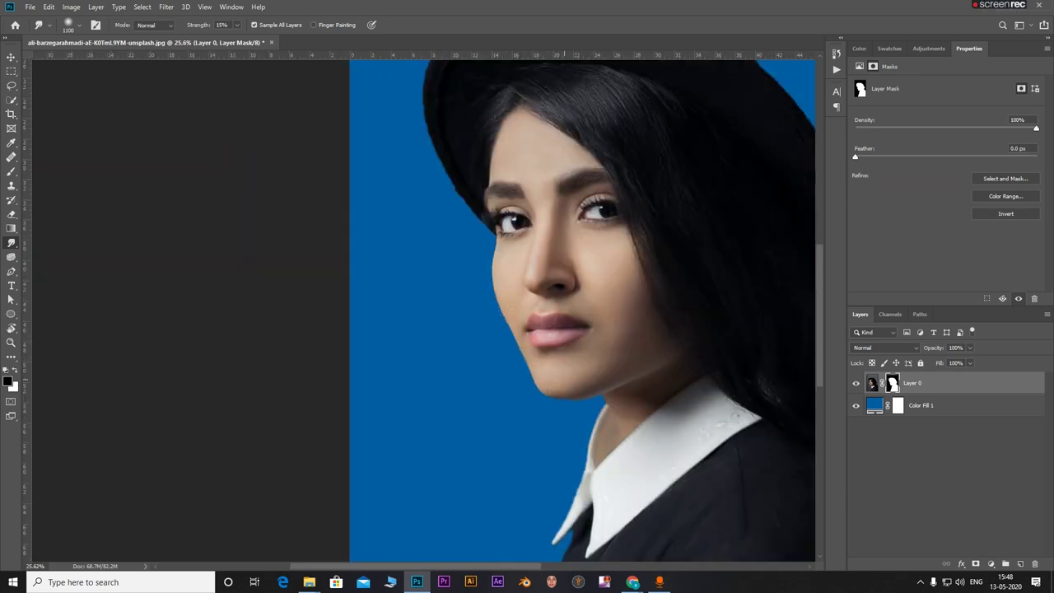
scroll(405, 139, up, 2)
scroll(405, 171, down, 5)
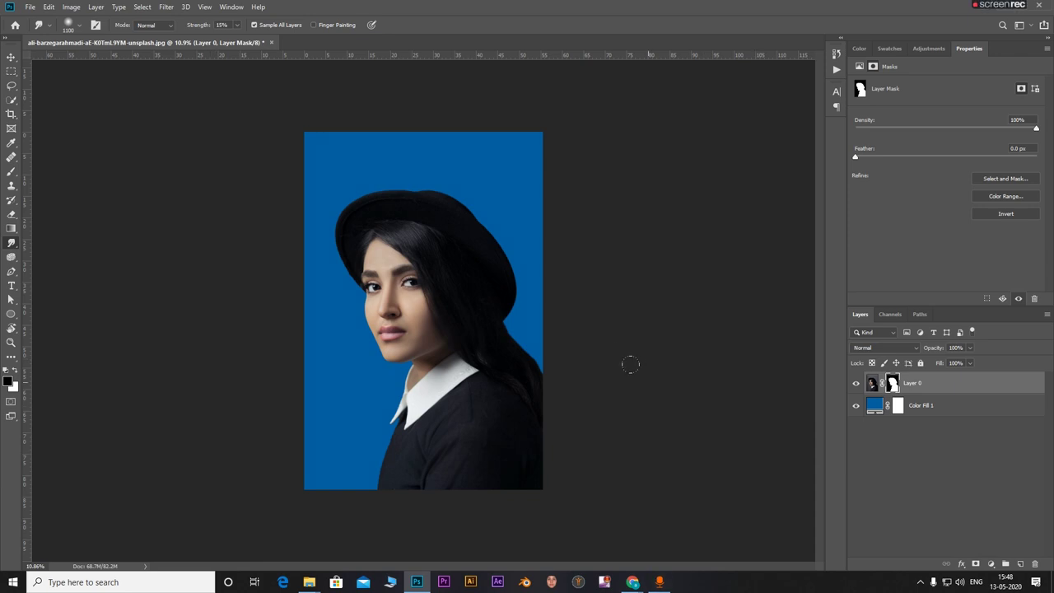
- Try several hues in the Color Fill 1 picker, settling on bright red ff0000
double_click(872, 403)
mouse_move(791, 246)
mouse_down()
mouse_move(832, 272)
mouse_move(820, 249)
mouse_move(854, 284)
mouse_move(810, 331)
mouse_move(821, 359)
mouse_move(856, 320)
mouse_move(867, 343)
mouse_up()
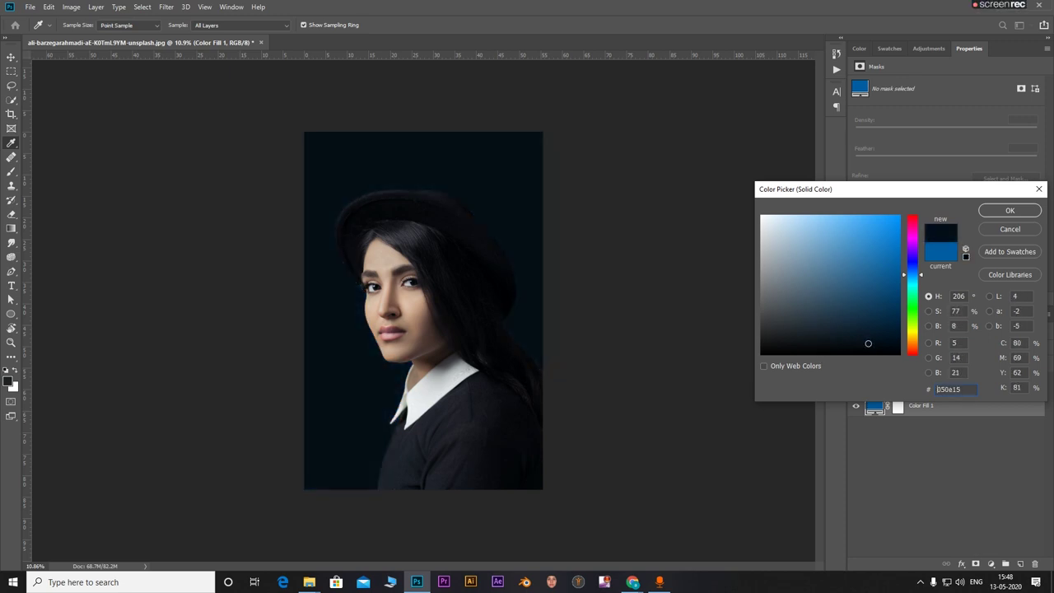
click(914, 316)
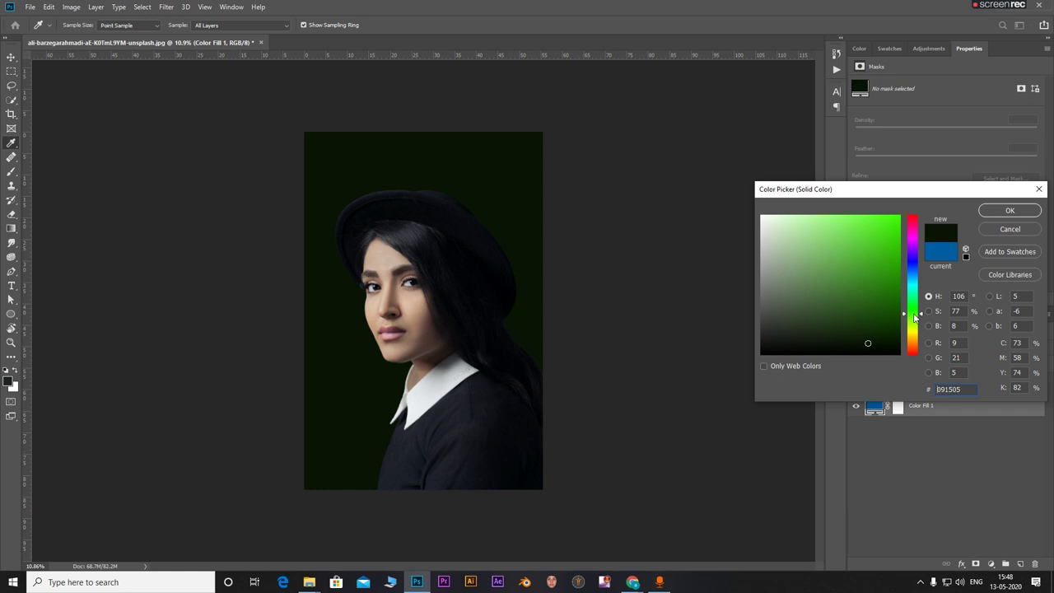
mouse_move(913, 316)
mouse_down()
mouse_move(913, 245)
mouse_move(913, 352)
mouse_up()
mouse_move(810, 289)
mouse_down()
mouse_move(901, 210)
mouse_move(914, 240)
mouse_move(913, 355)
mouse_move(913, 224)
mouse_move(912, 356)
mouse_up()
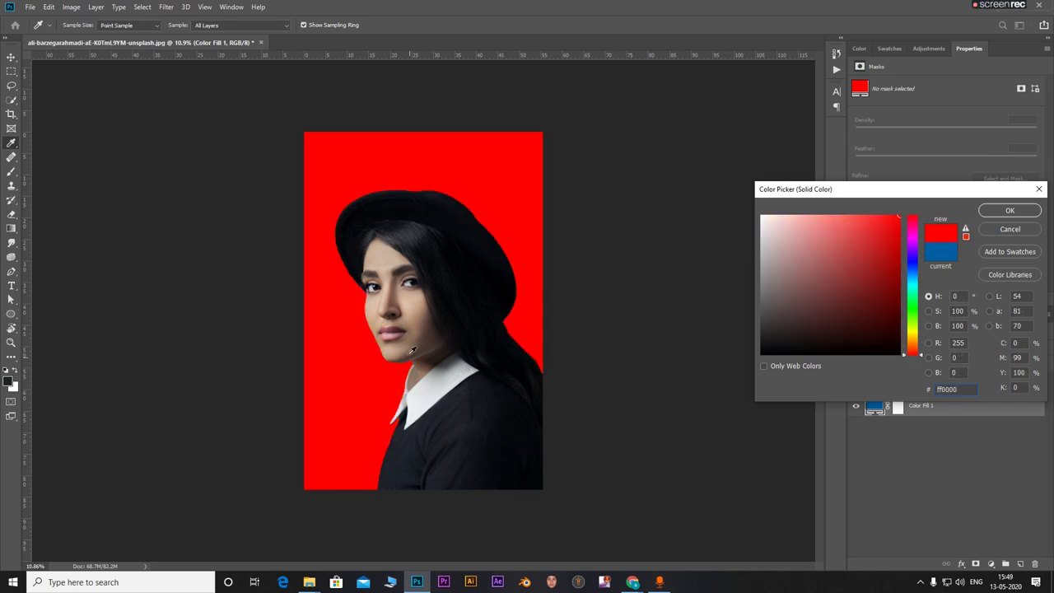